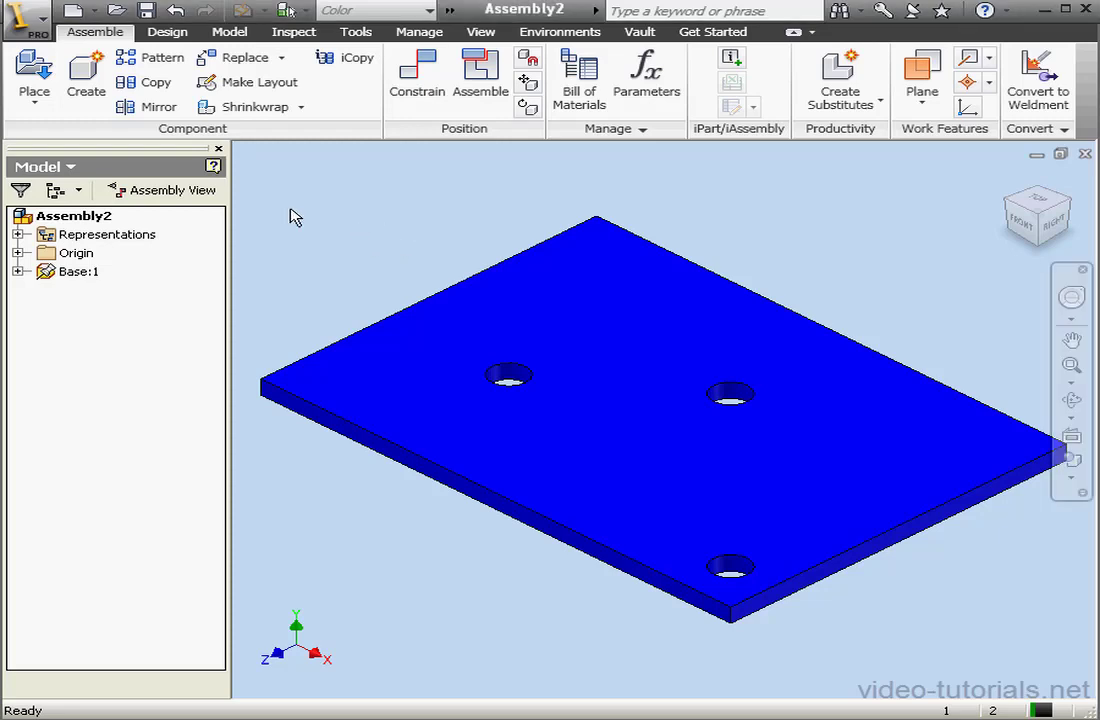
Place one copy of Cam.ipt above the base plate
left_click(38, 70)
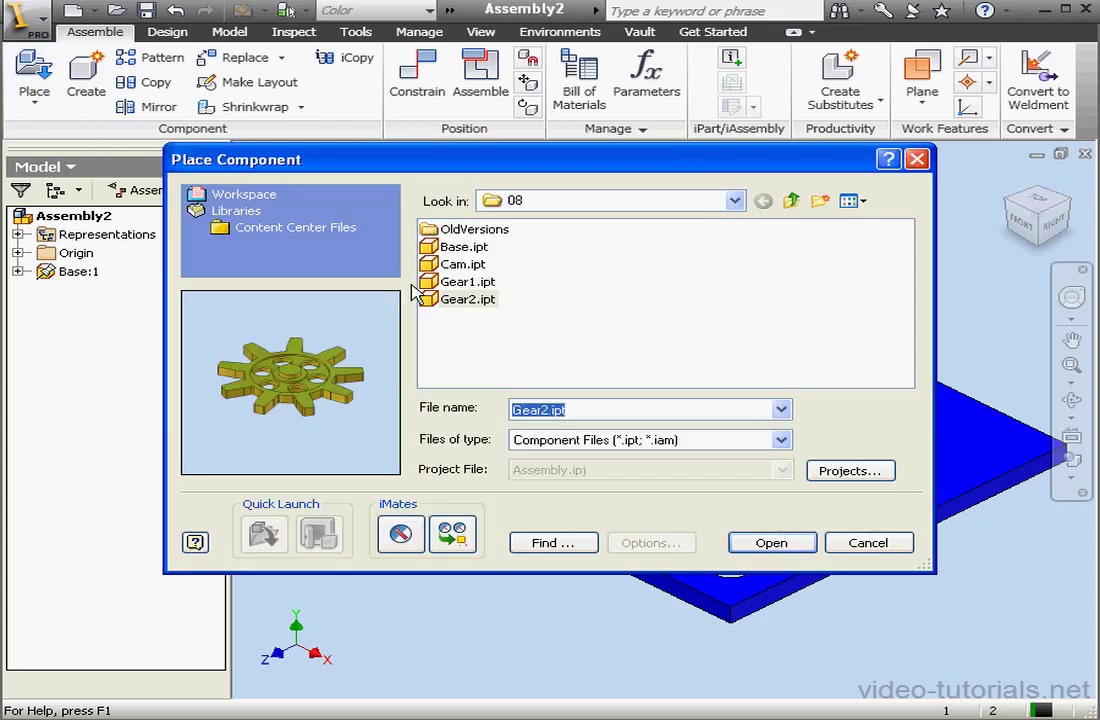
left_click(463, 265)
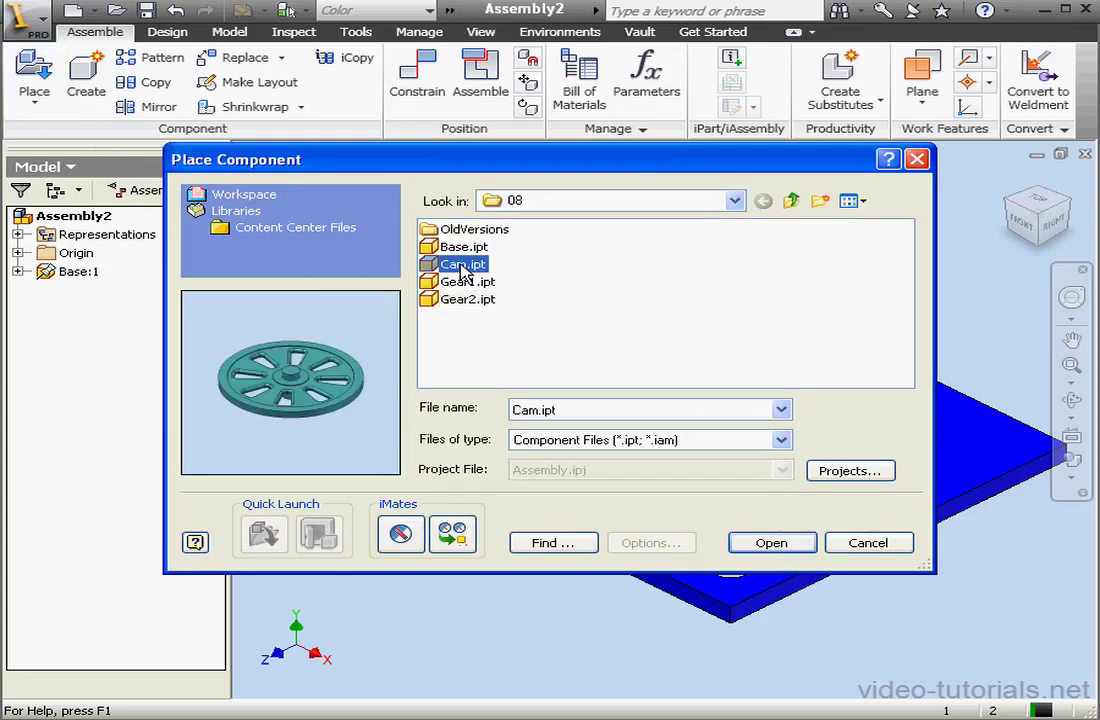
left_click(784, 545)
left_click(693, 205)
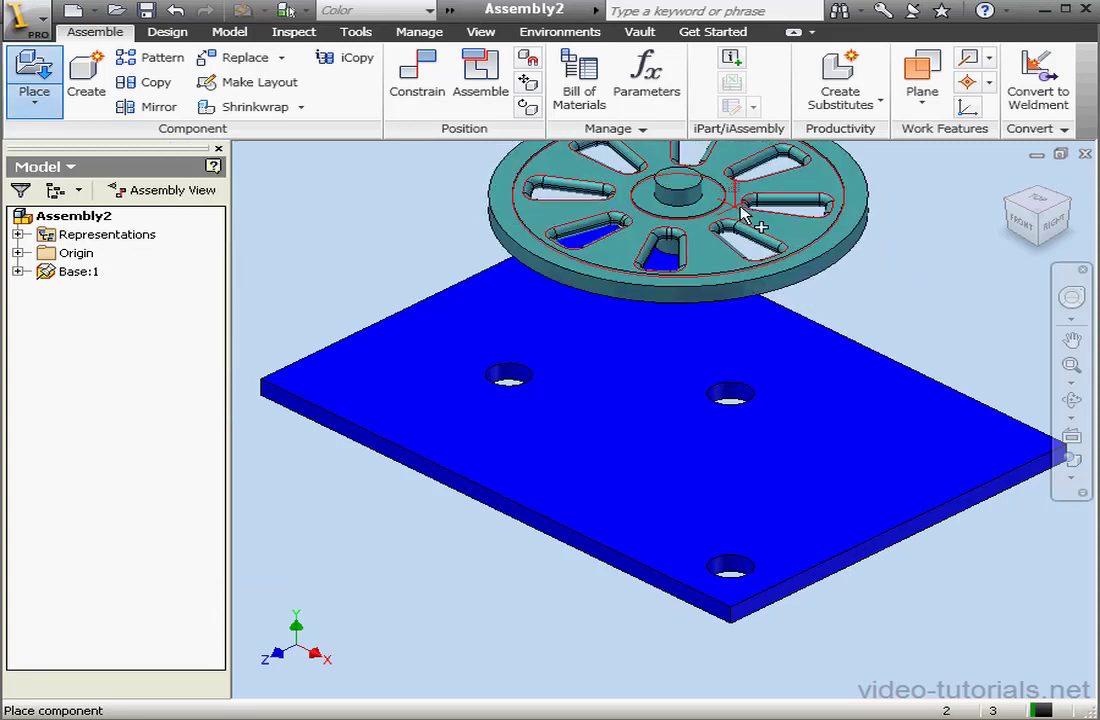
right_click(888, 249)
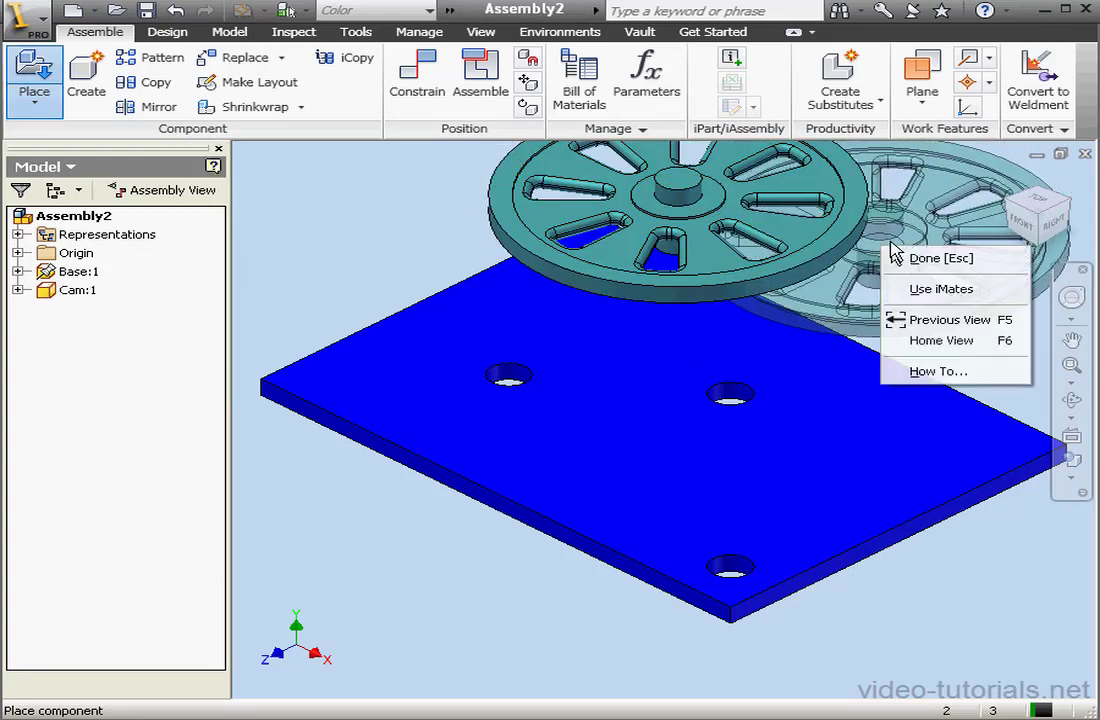
left_click(948, 260)
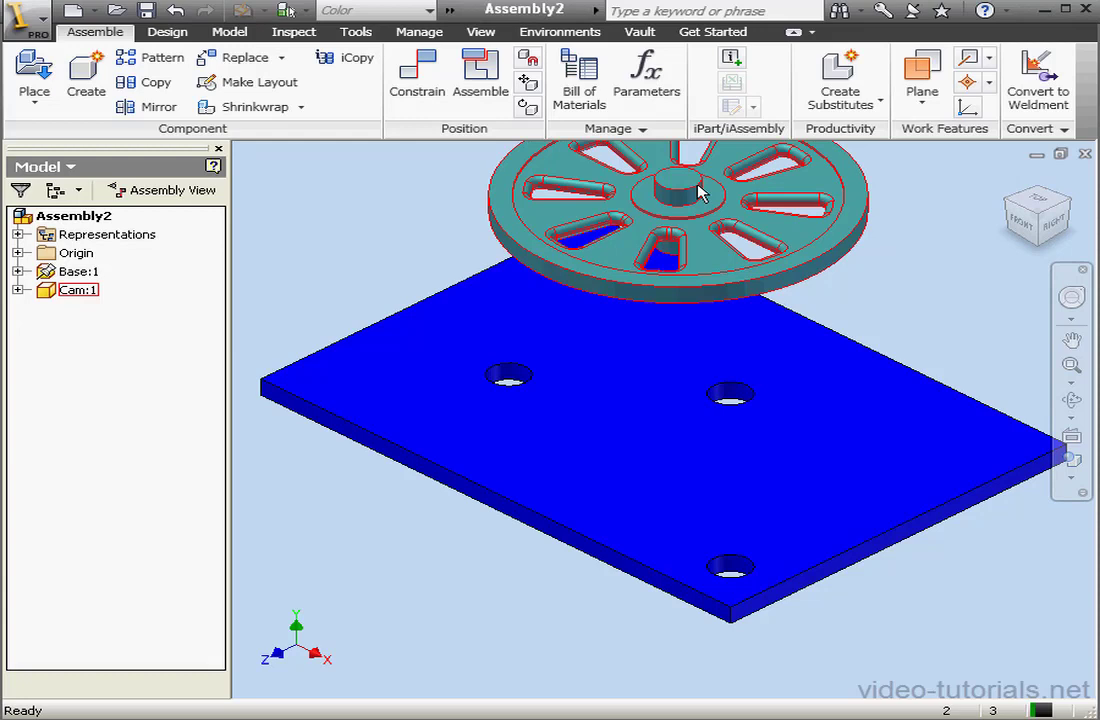
Mate the cam's hub to the plate's left hole
left_click(416, 78)
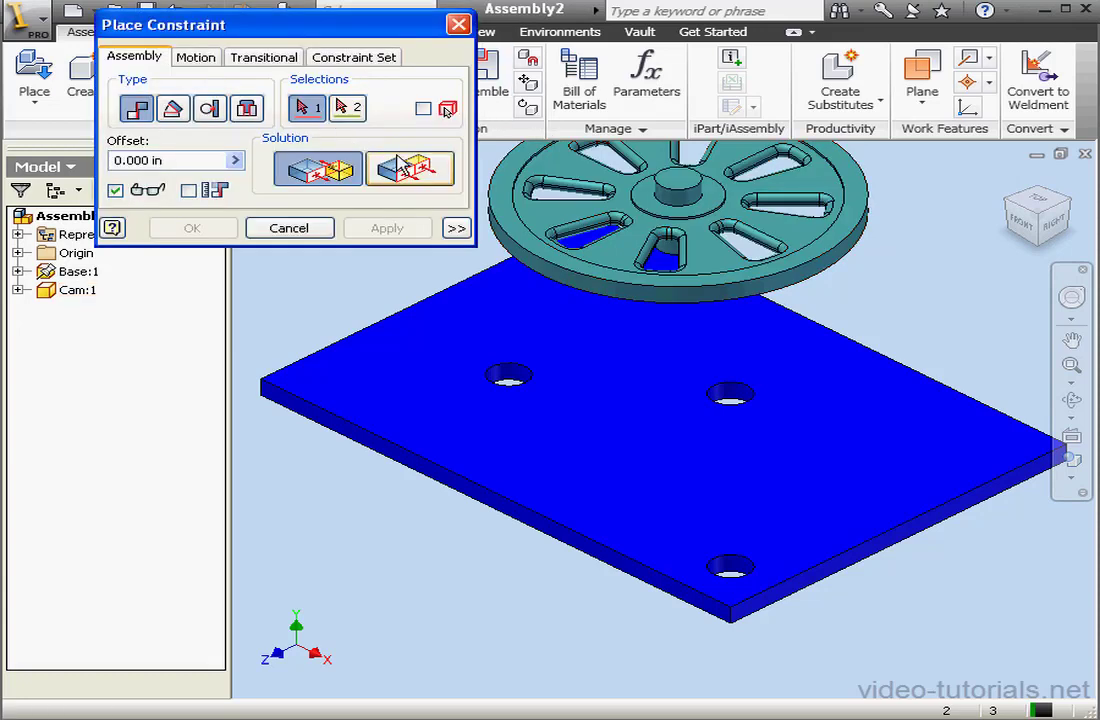
left_click(683, 207)
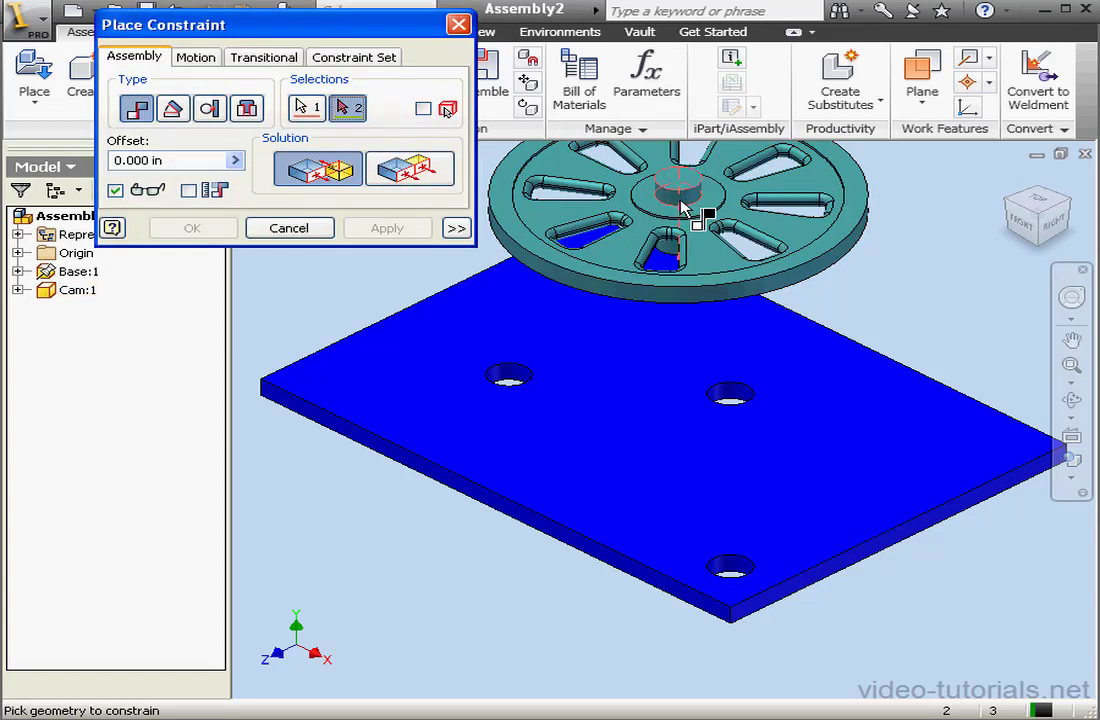
left_click(516, 378)
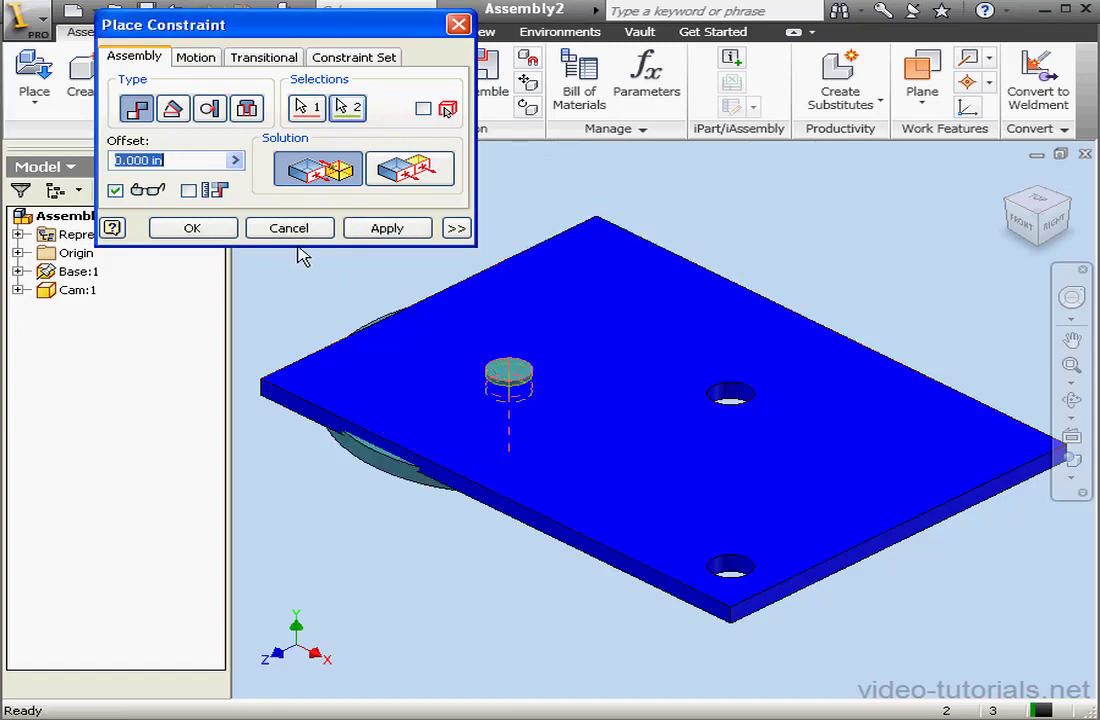
left_click(398, 232)
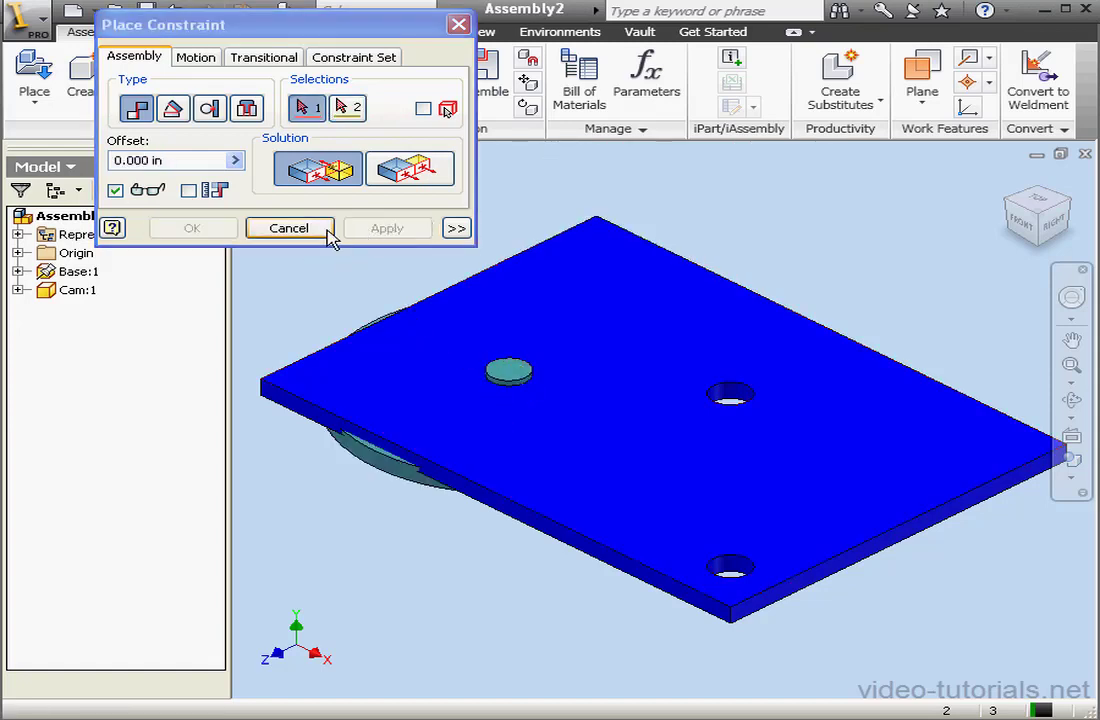
left_click(322, 232)
Free-rotate the cam upright and lift it above the plate
left_click(527, 107)
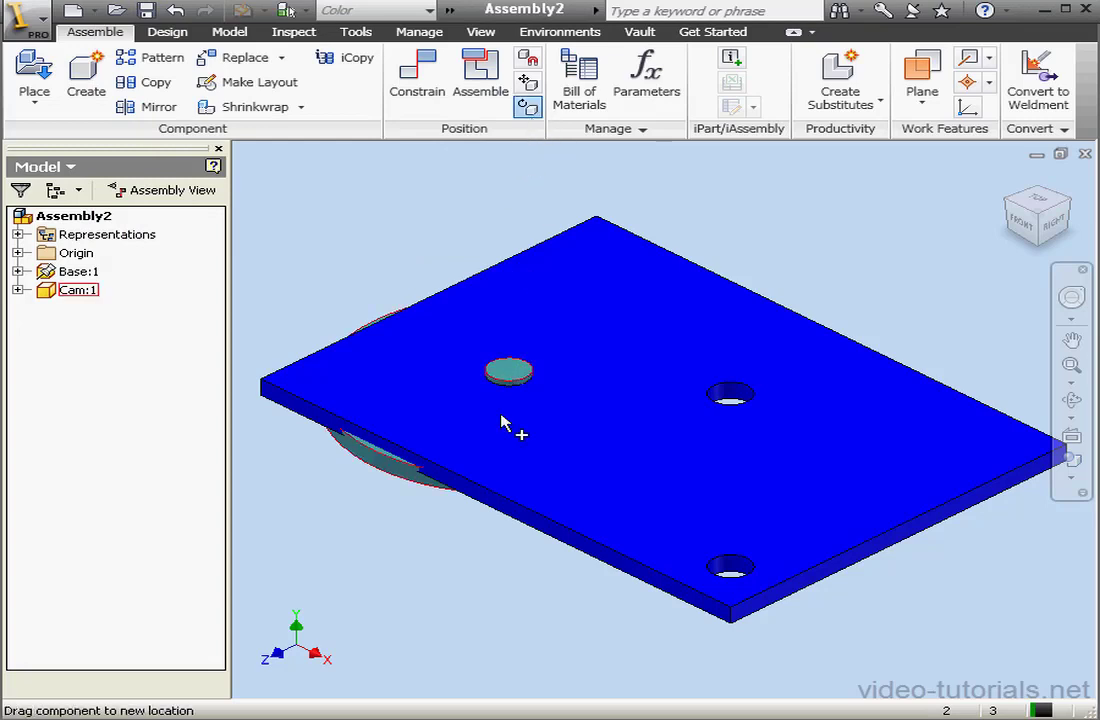
left_click(403, 482)
left_click_drag(373, 457, 420, 321)
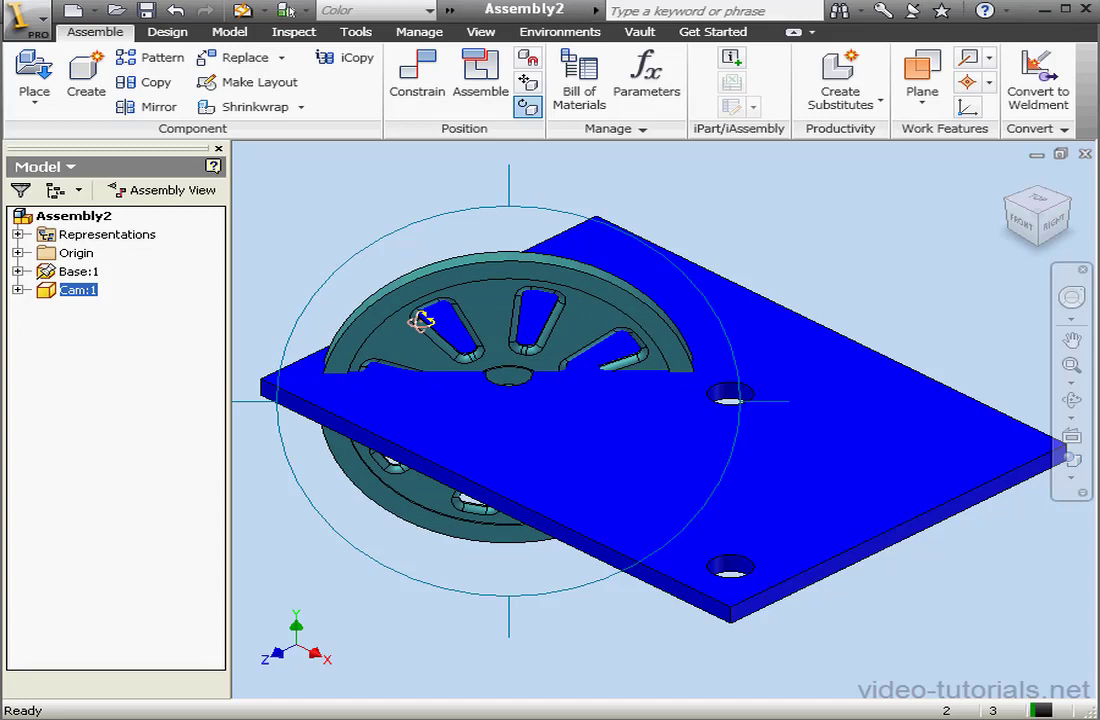
left_click(527, 82)
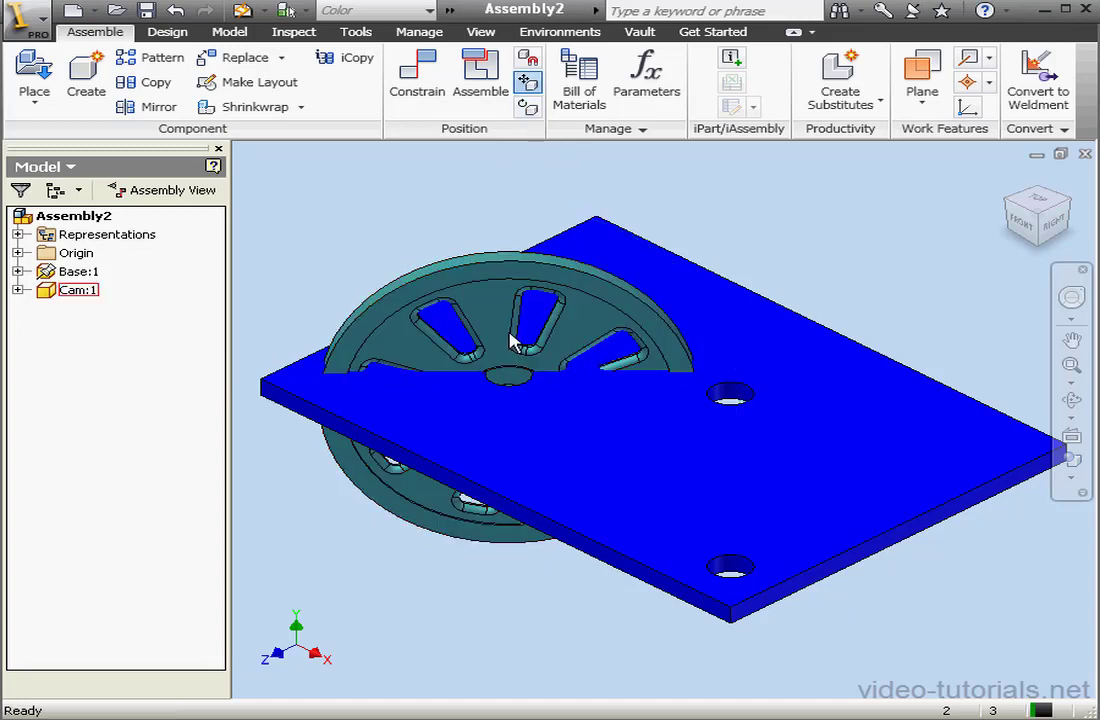
left_click_drag(511, 341, 497, 272)
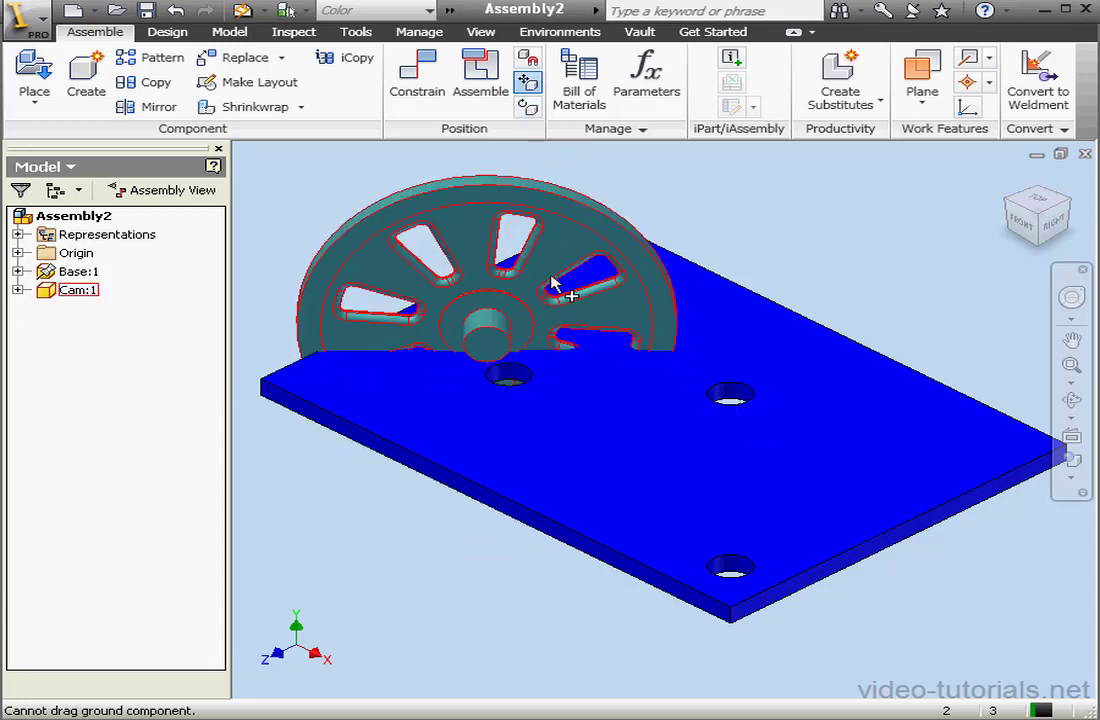
Mate the cam's flat face to the plate's top face
left_click(417, 80)
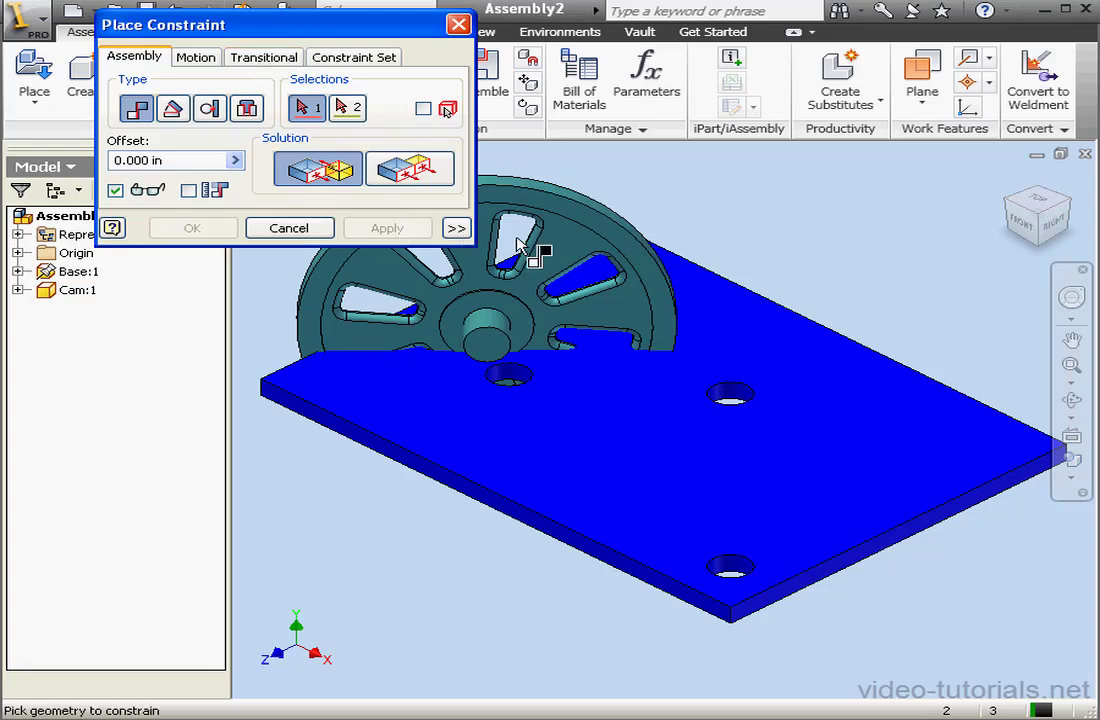
left_click(582, 220)
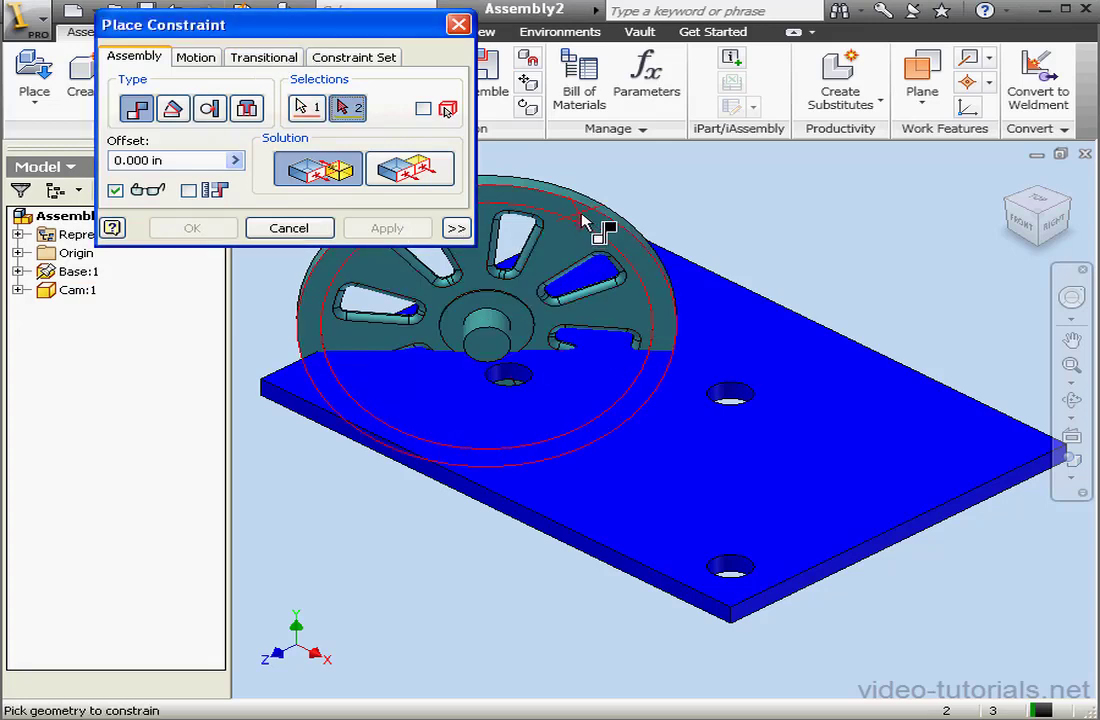
left_click(566, 402)
left_click(385, 227)
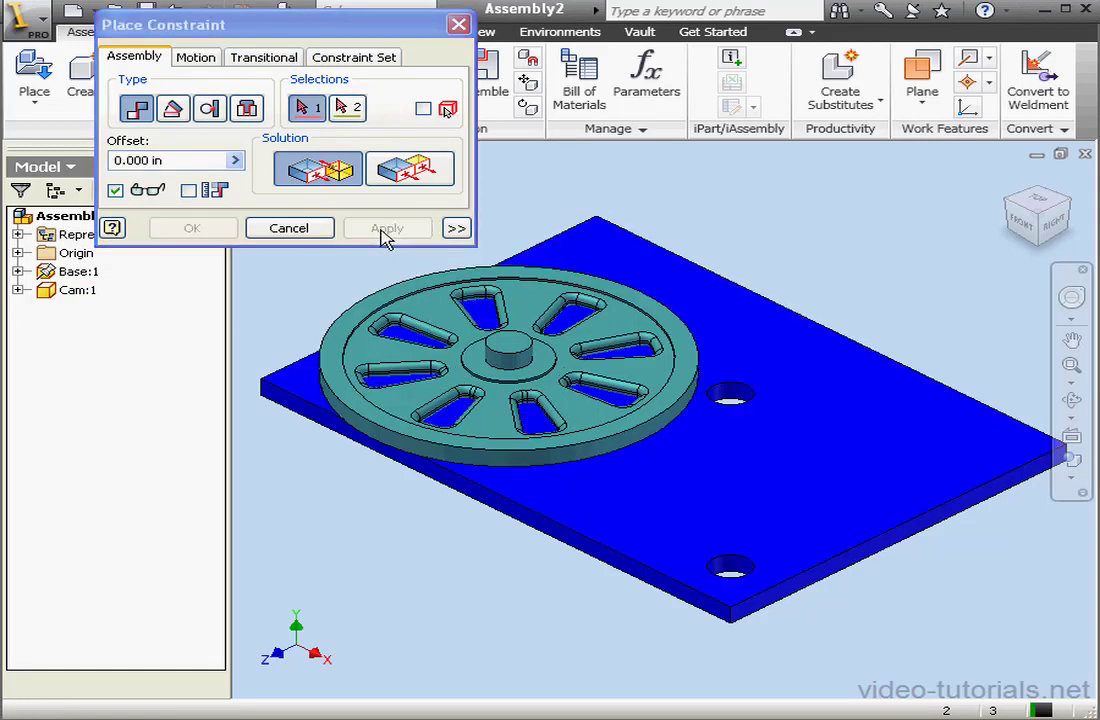
left_click(318, 233)
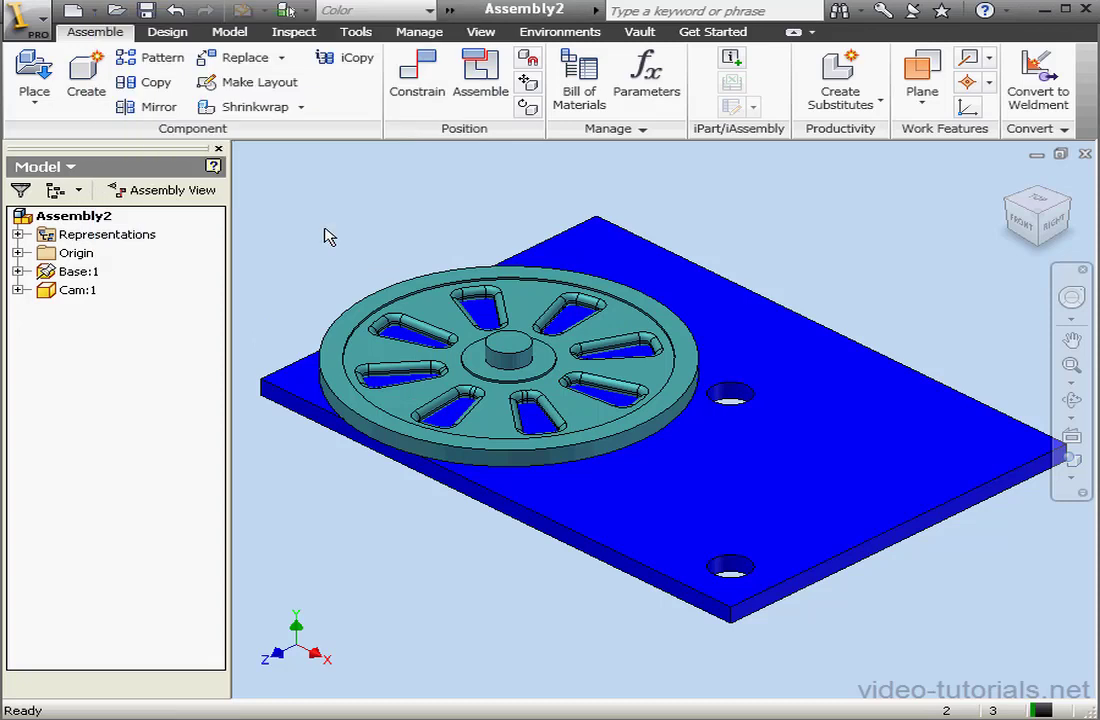
Place one copy of Gear2.ipt above the plate
left_click(34, 78)
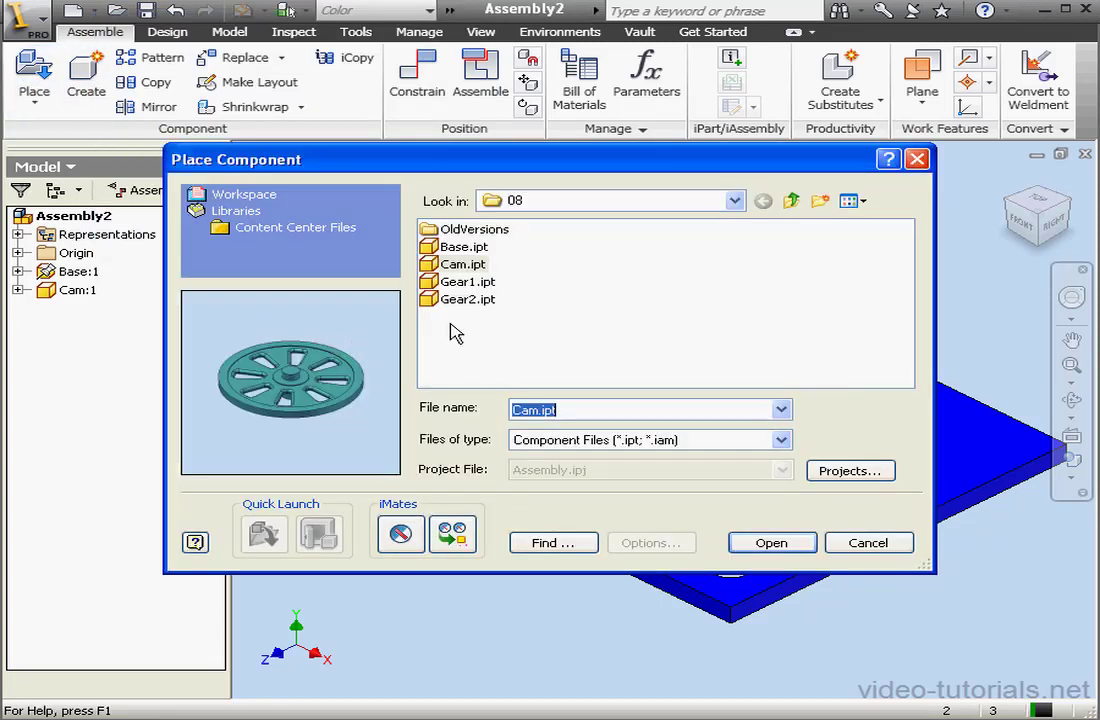
left_click(466, 299)
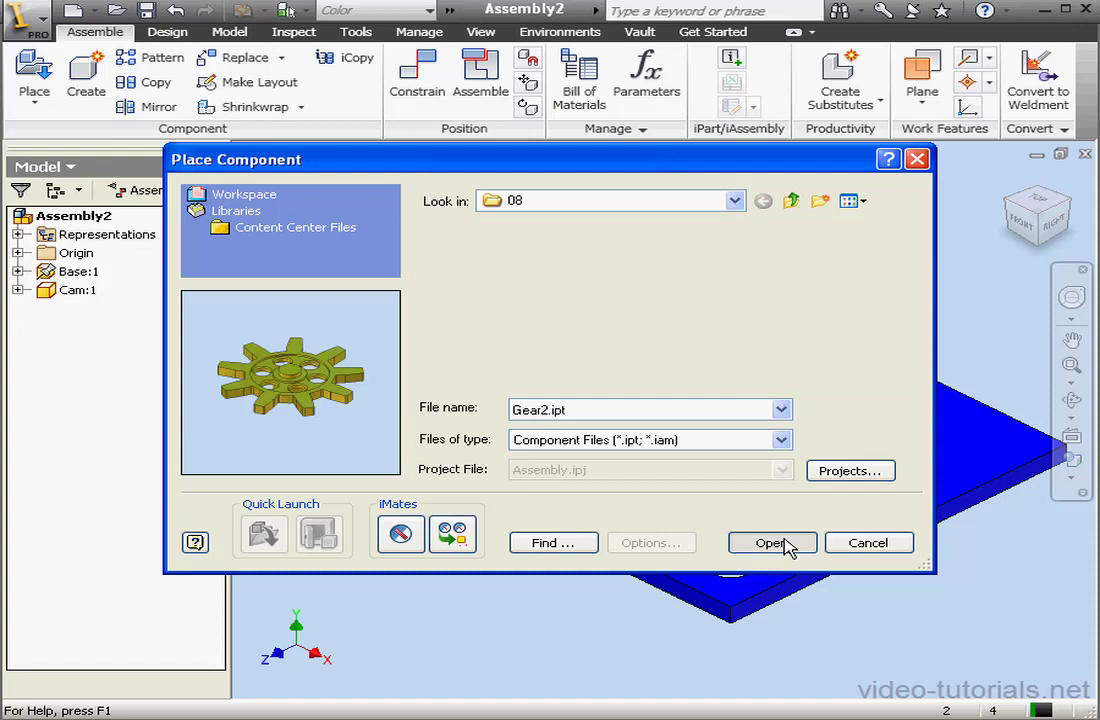
left_click(786, 545)
left_click(760, 231)
right_click(765, 229)
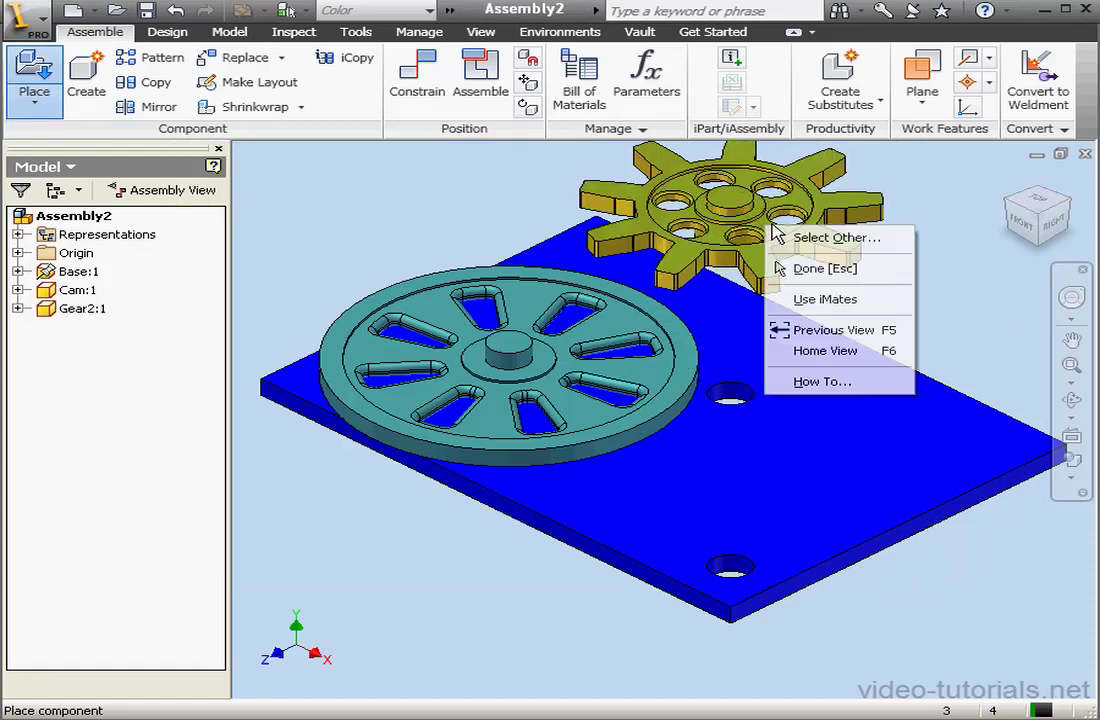
left_click(828, 268)
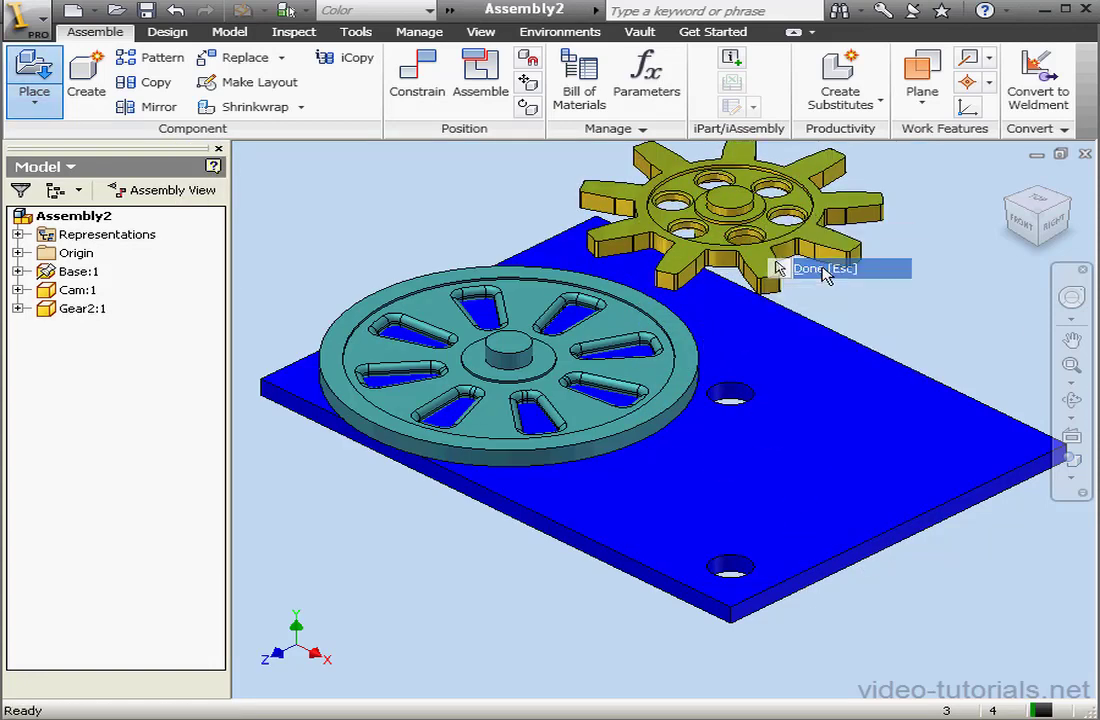
Mate Gear2's centre axis to the plate's right hole
left_click(416, 88)
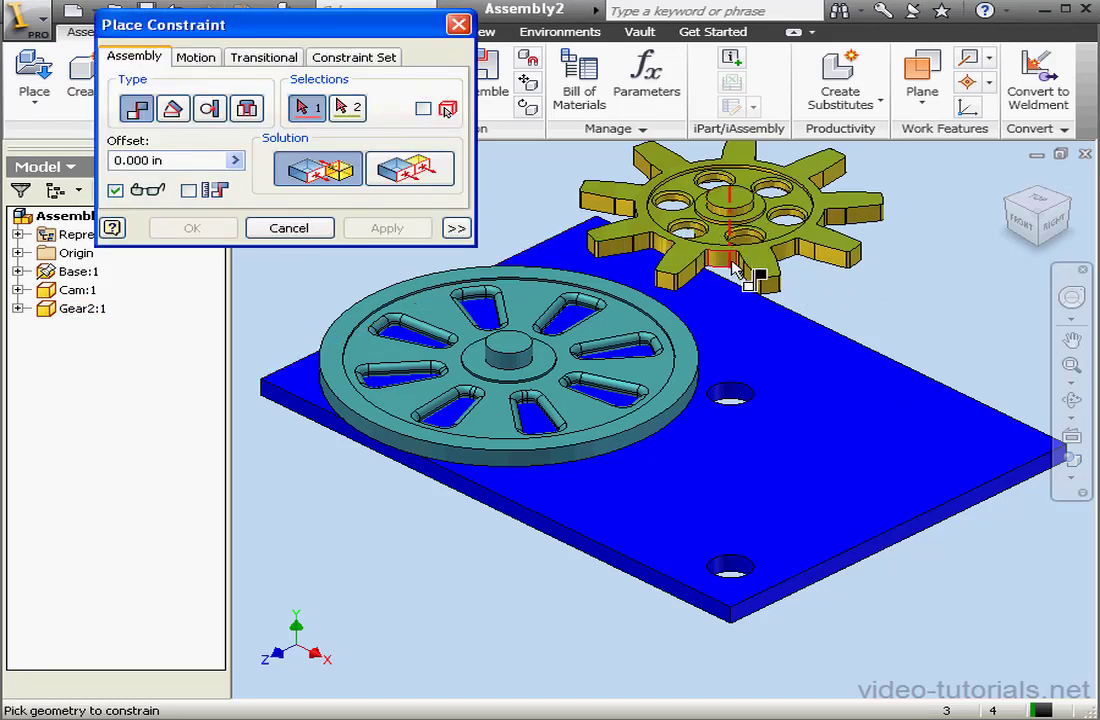
left_click(739, 272)
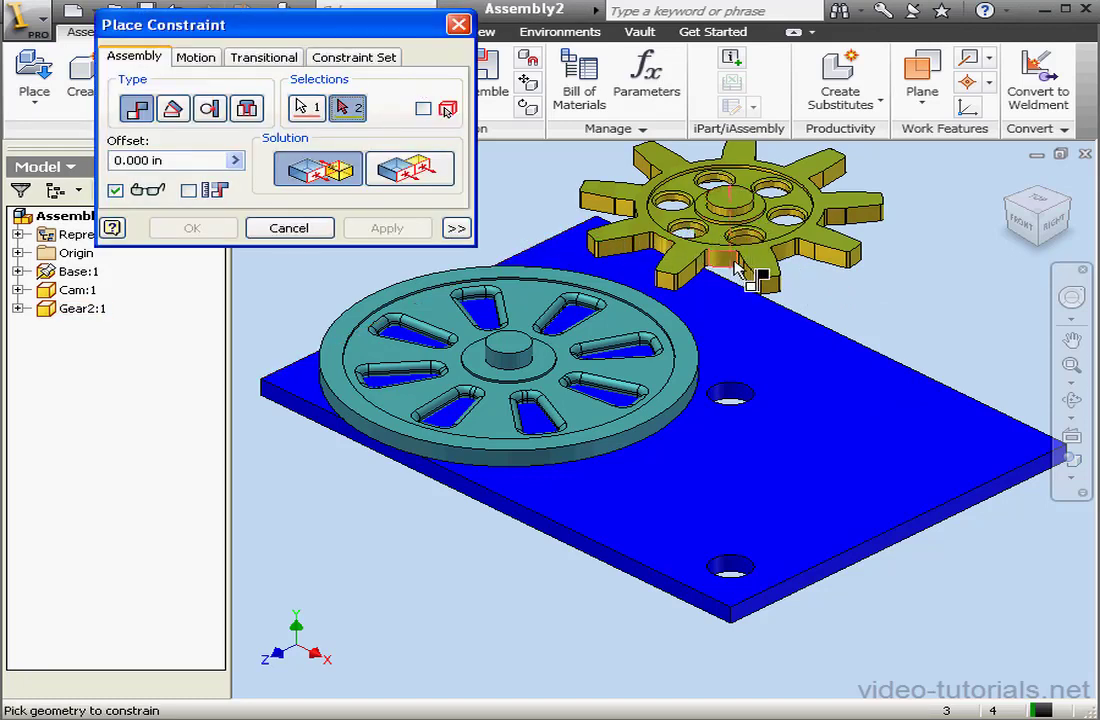
left_click(738, 395)
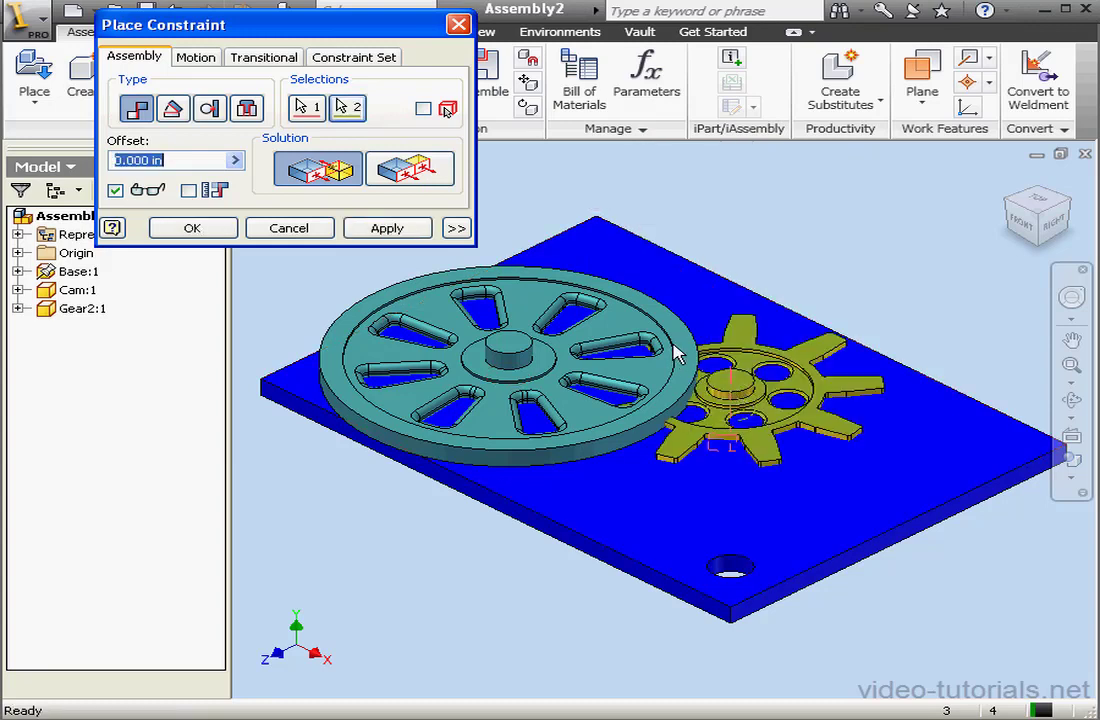
left_click(400, 233)
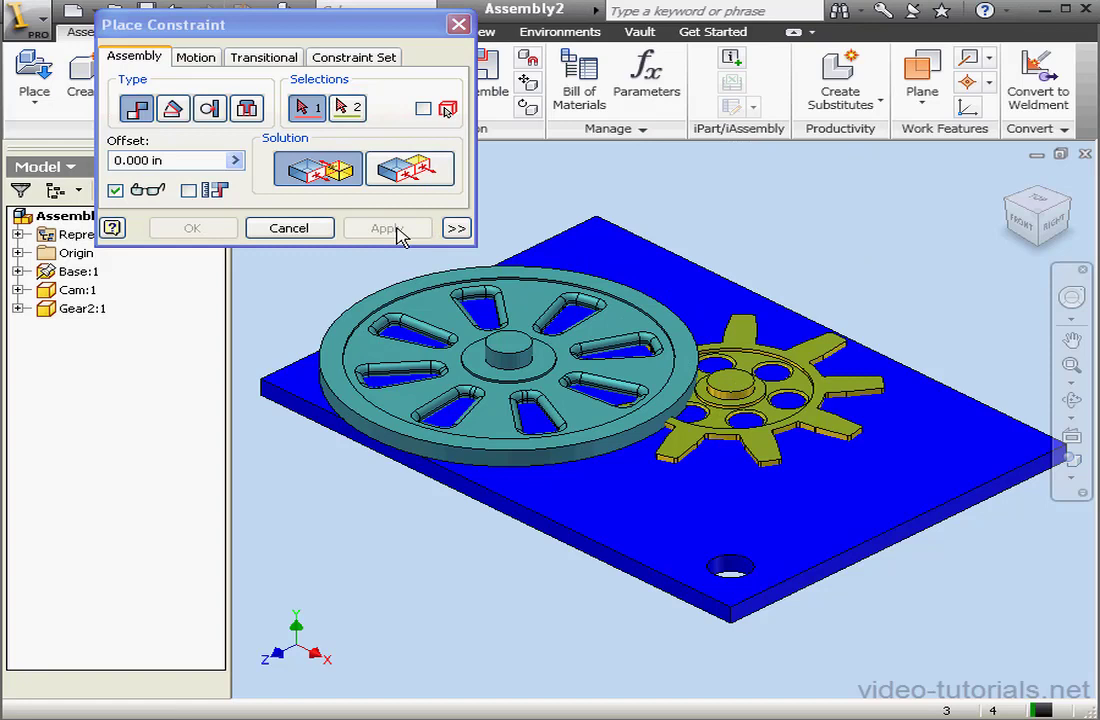
left_click(289, 228)
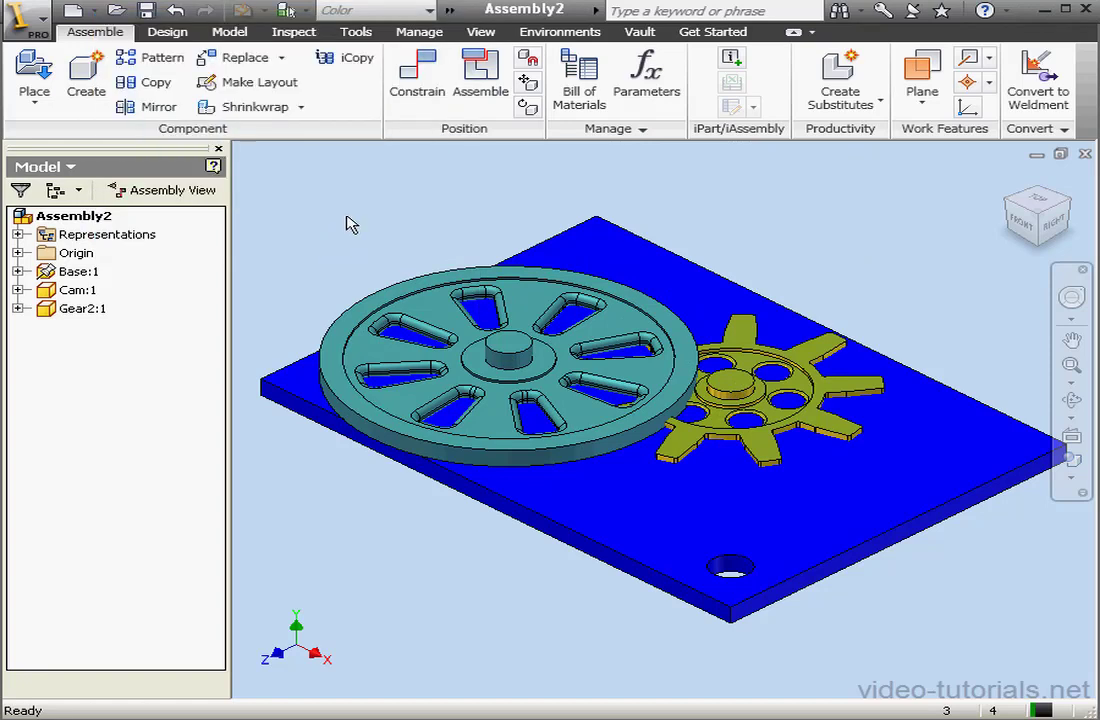
Turn Gear2 and mate its face to the cam's top face so it sits level
left_click(527, 106)
left_click(767, 440)
left_click_drag(767, 447, 709, 277)
left_click(424, 86)
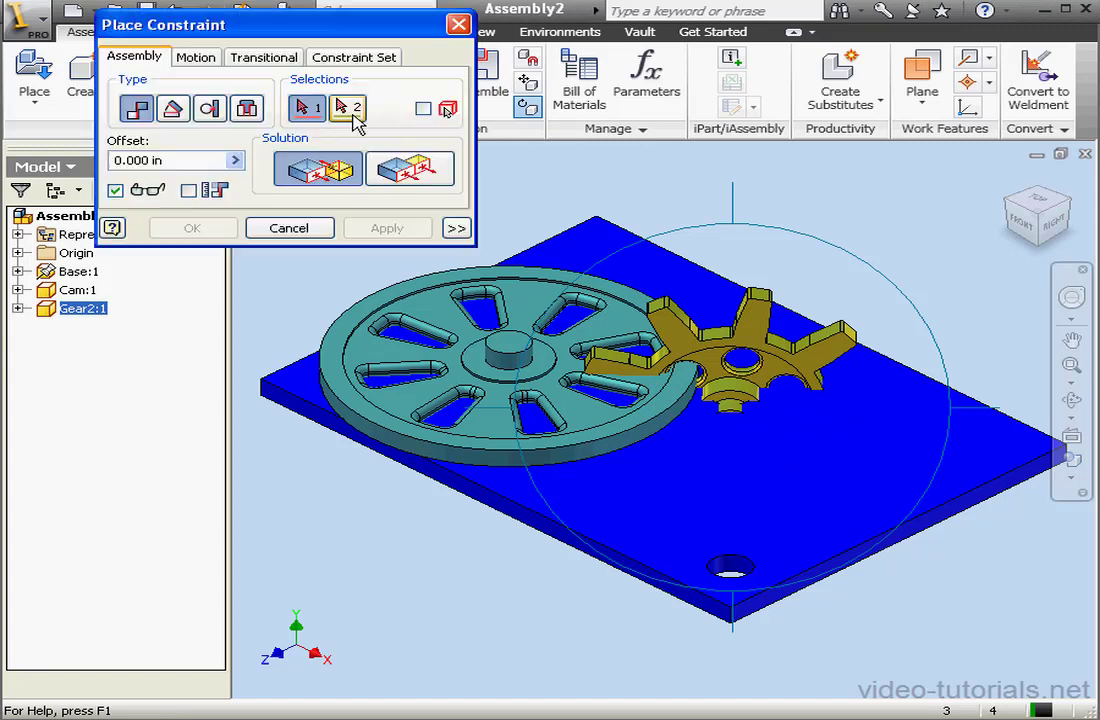
left_click(753, 332)
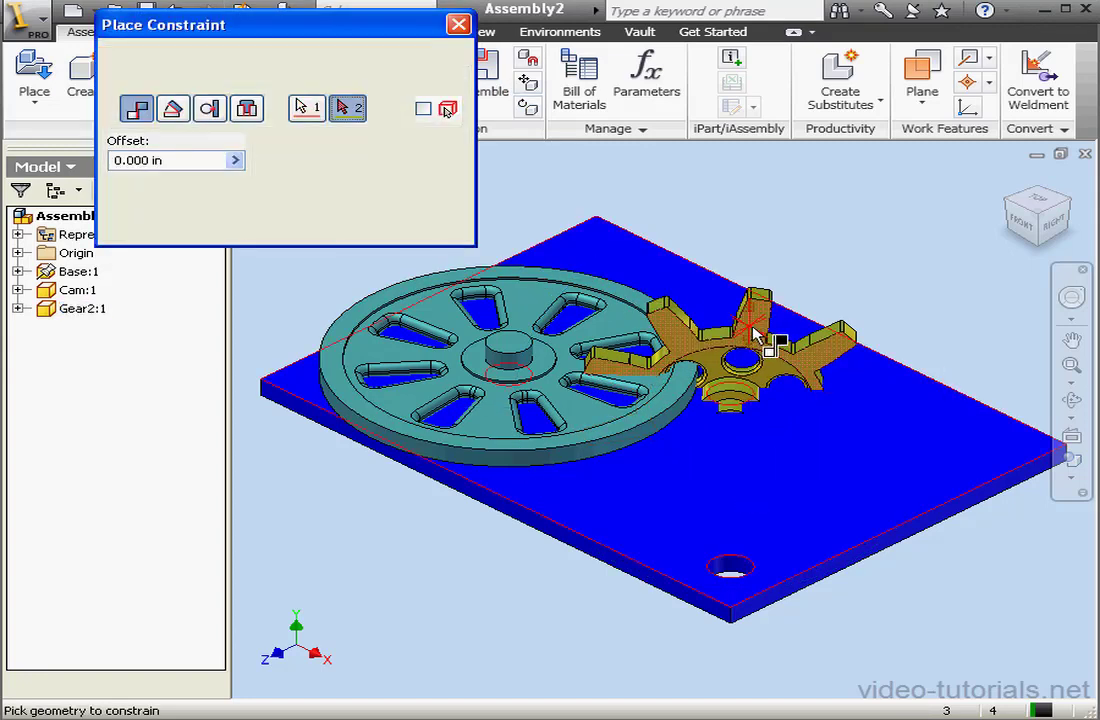
left_click(662, 405)
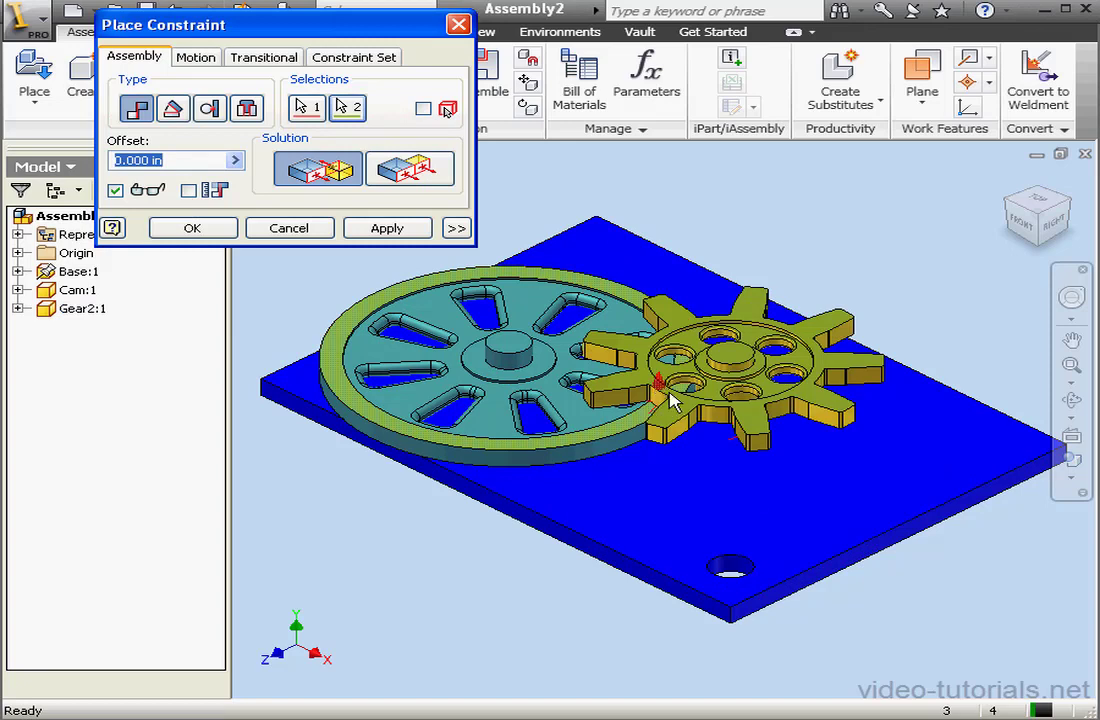
left_click(405, 229)
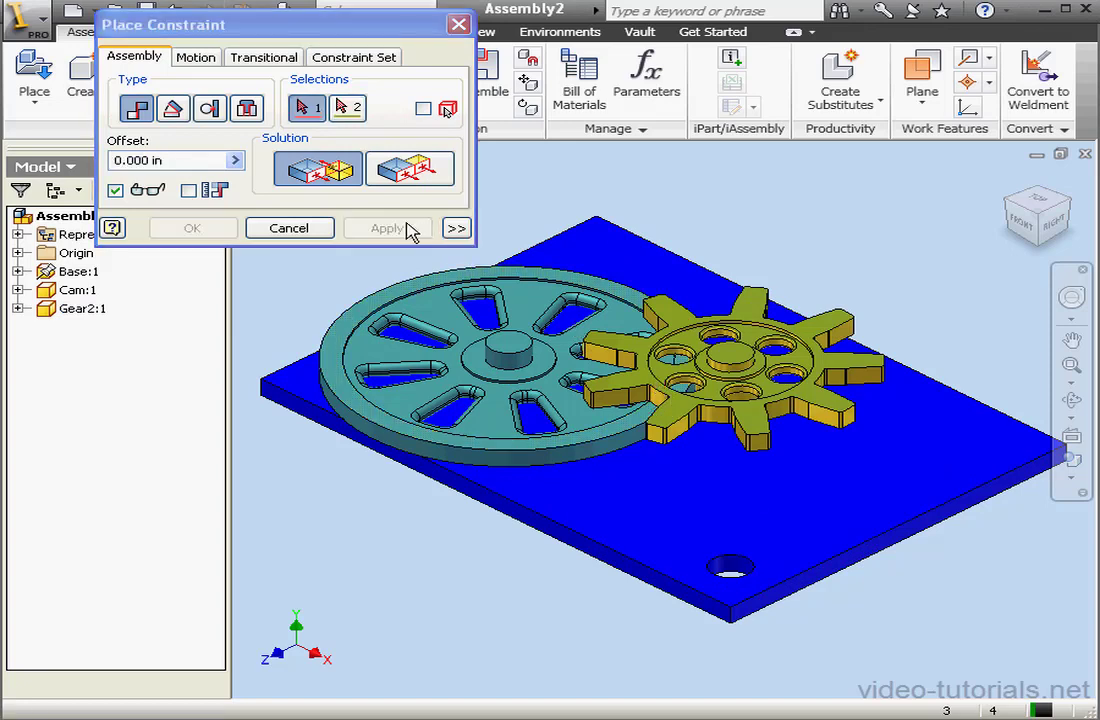
left_click(320, 231)
Place one copy of the green Gear1.ipt over the base plate
left_click(34, 72)
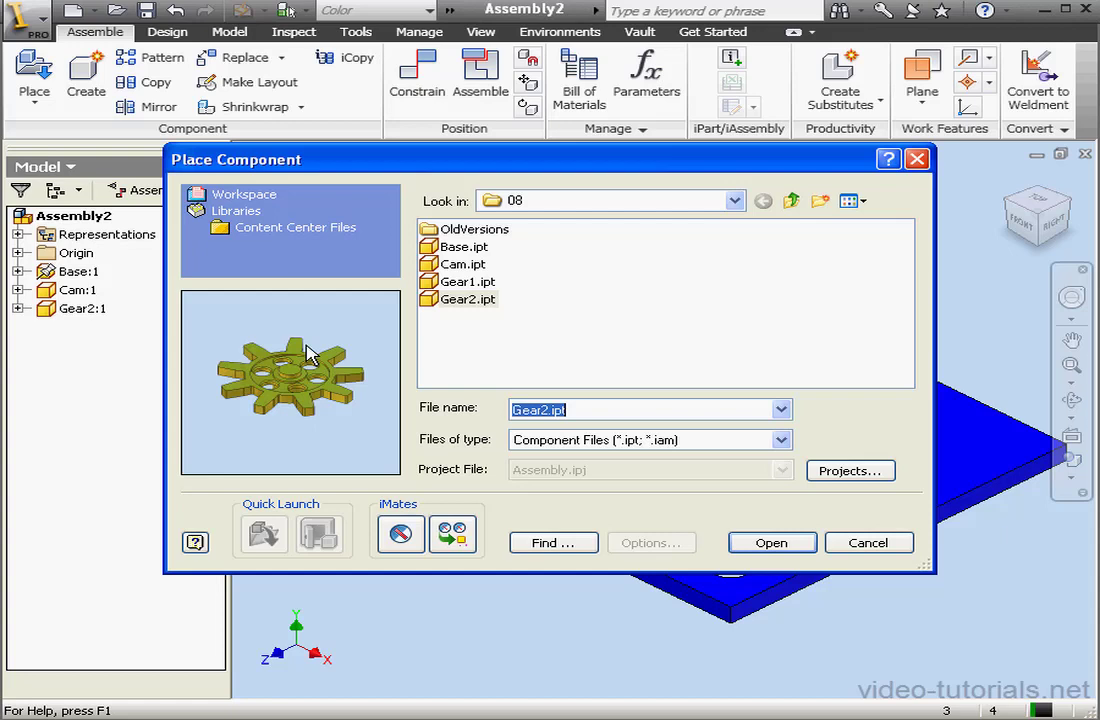
left_click(470, 282)
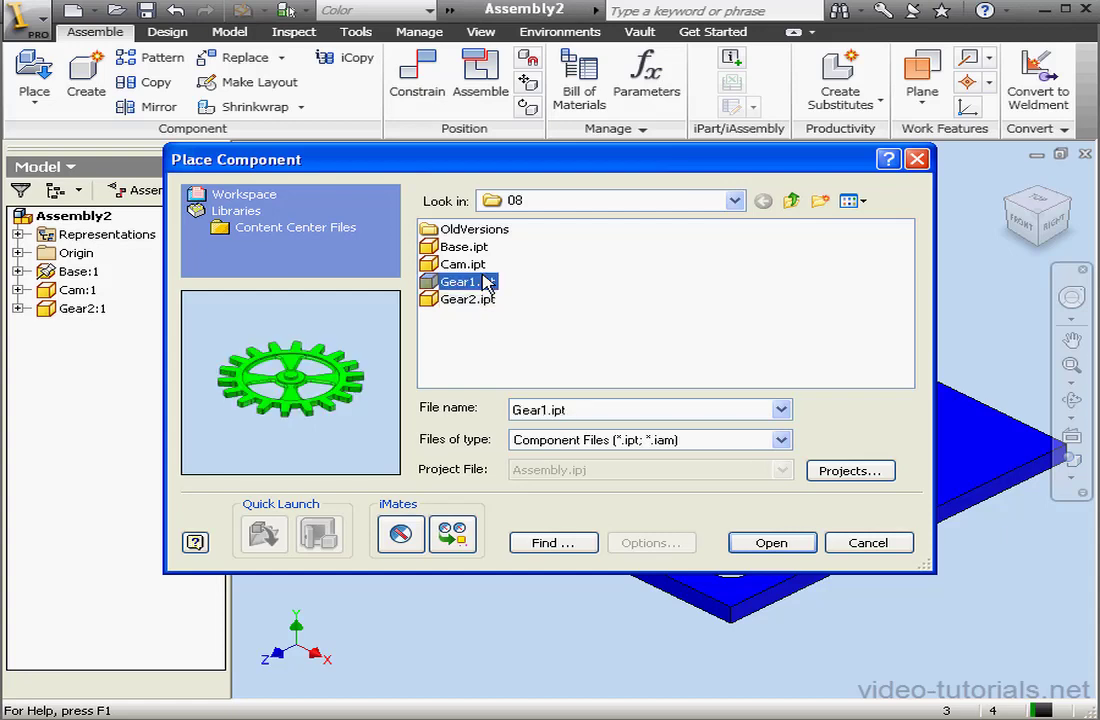
left_click(806, 545)
left_click(835, 262)
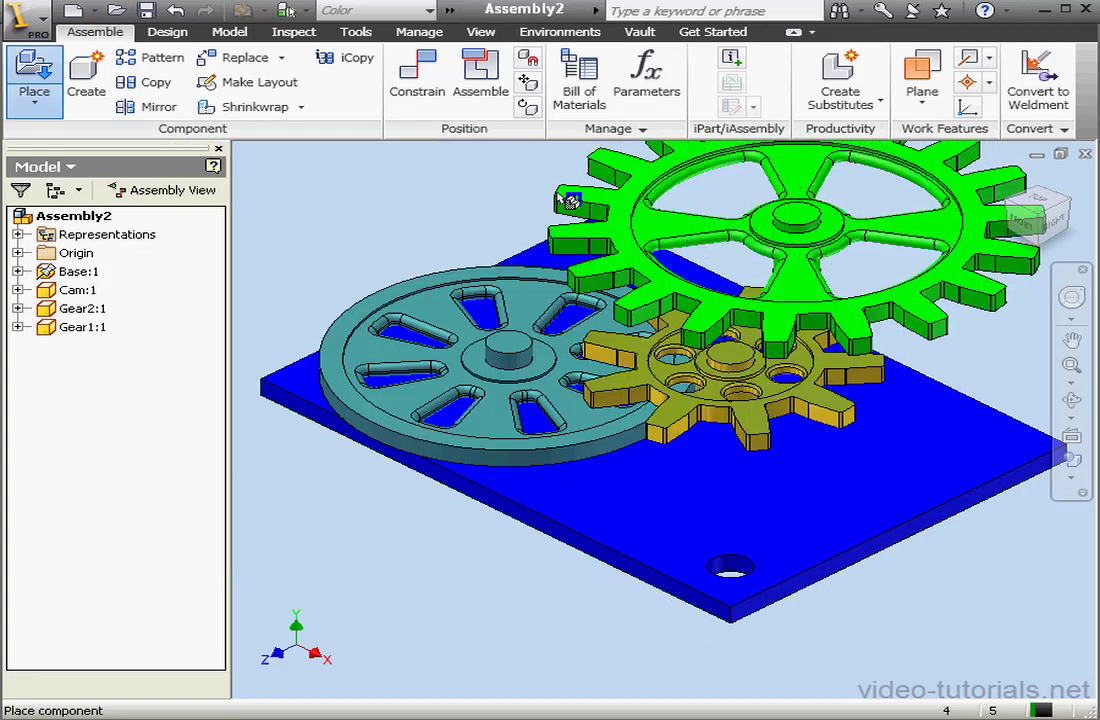
right_click(446, 187)
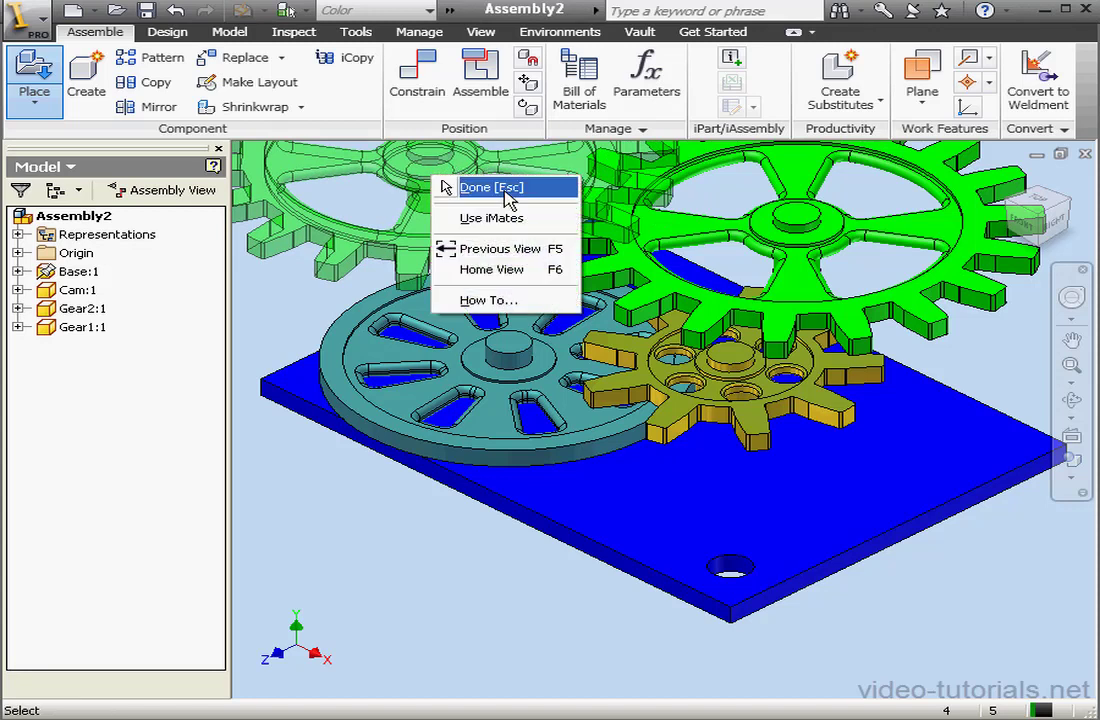
left_click(507, 192)
Mate Gear1's hub axis to the base plate's hole
left_click(420, 82)
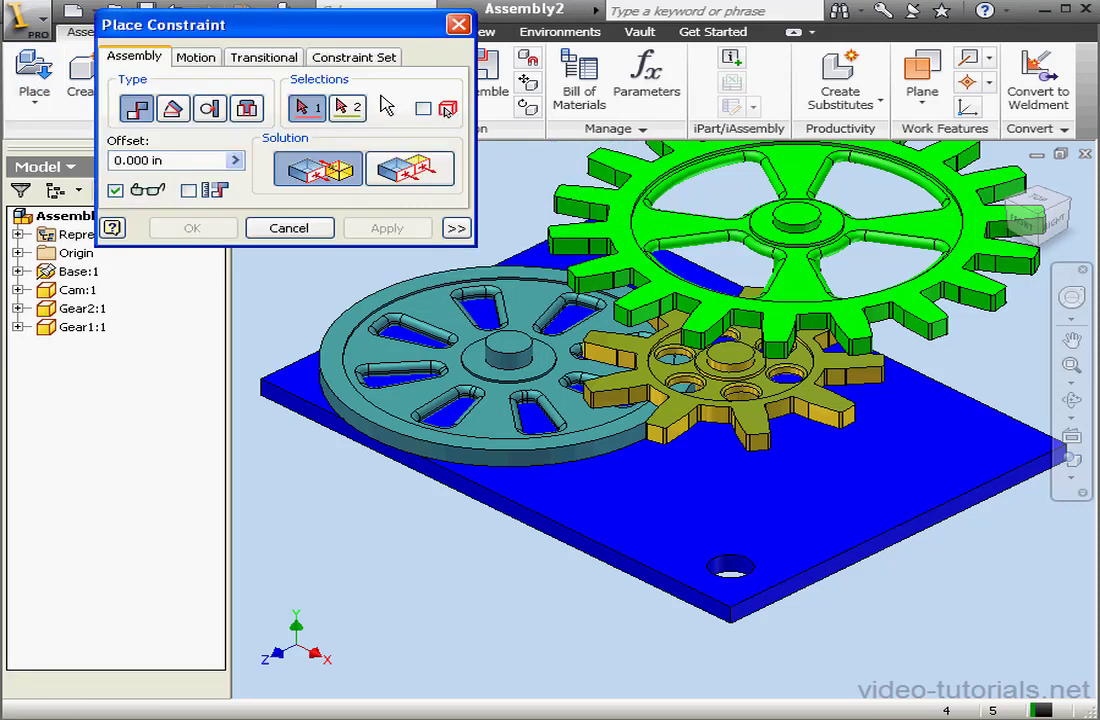
left_click(810, 237)
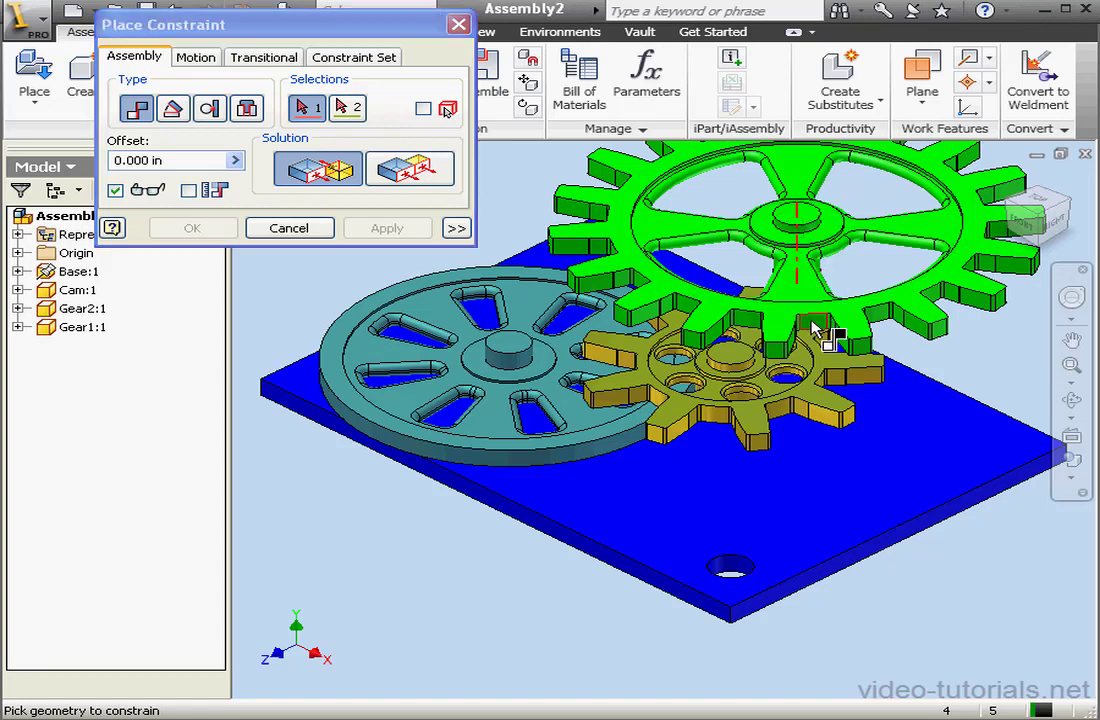
left_click(742, 571)
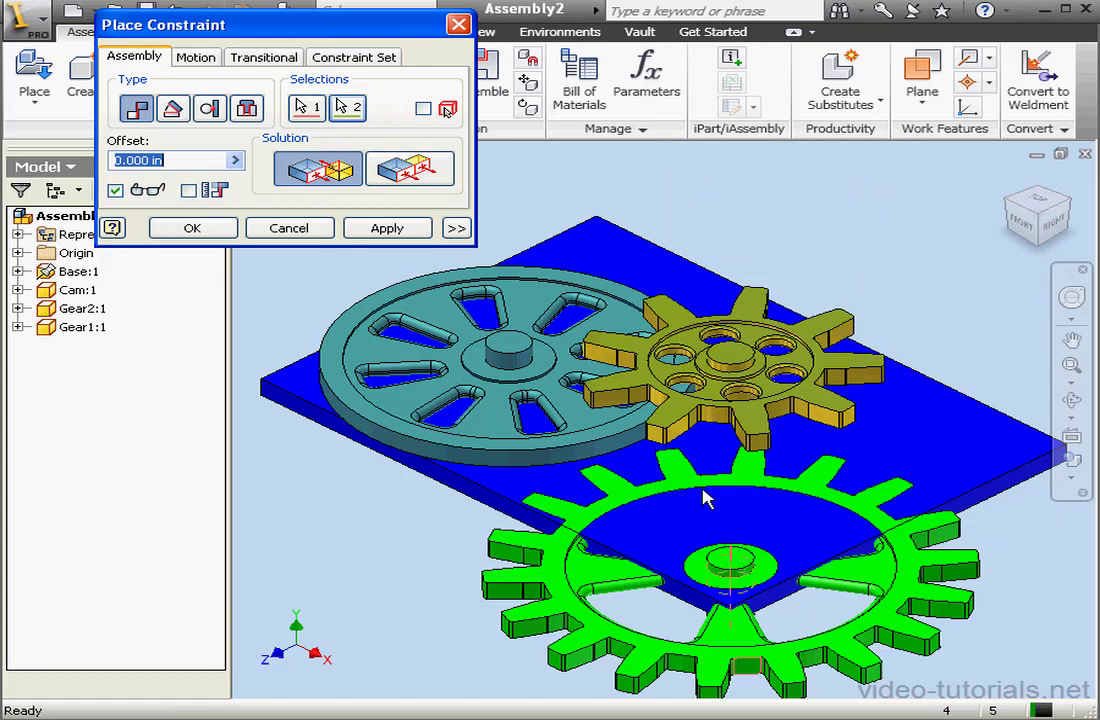
left_click(390, 229)
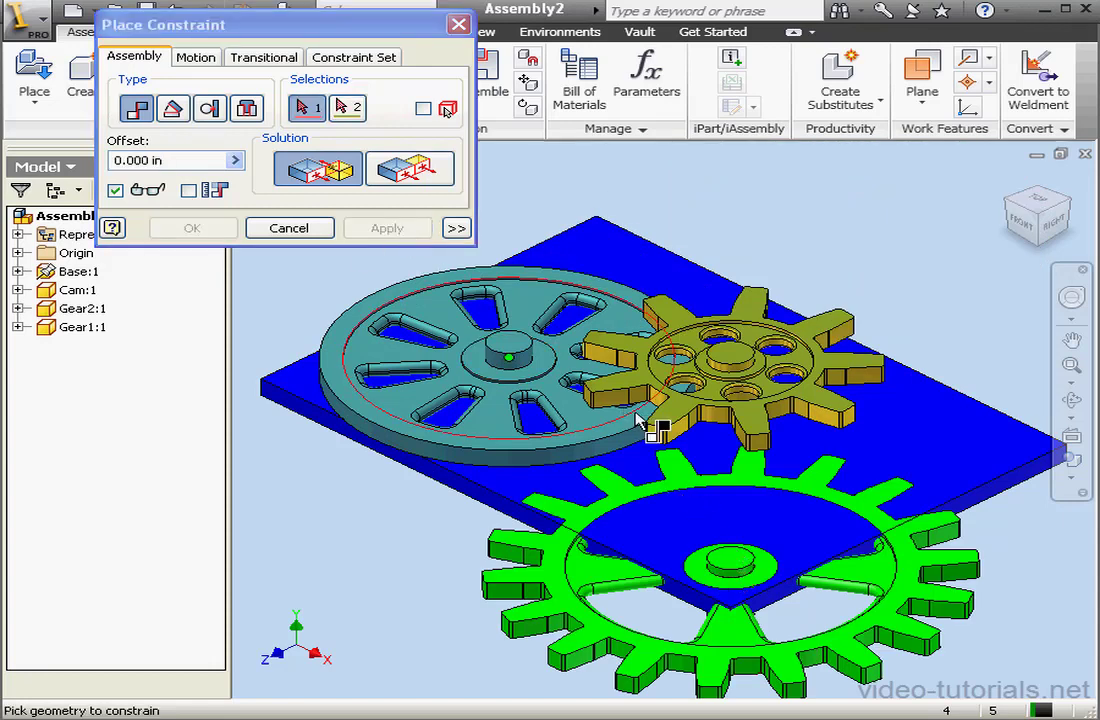
Add a flush constraint so Gear1's face sits level on the plate
left_click(735, 415)
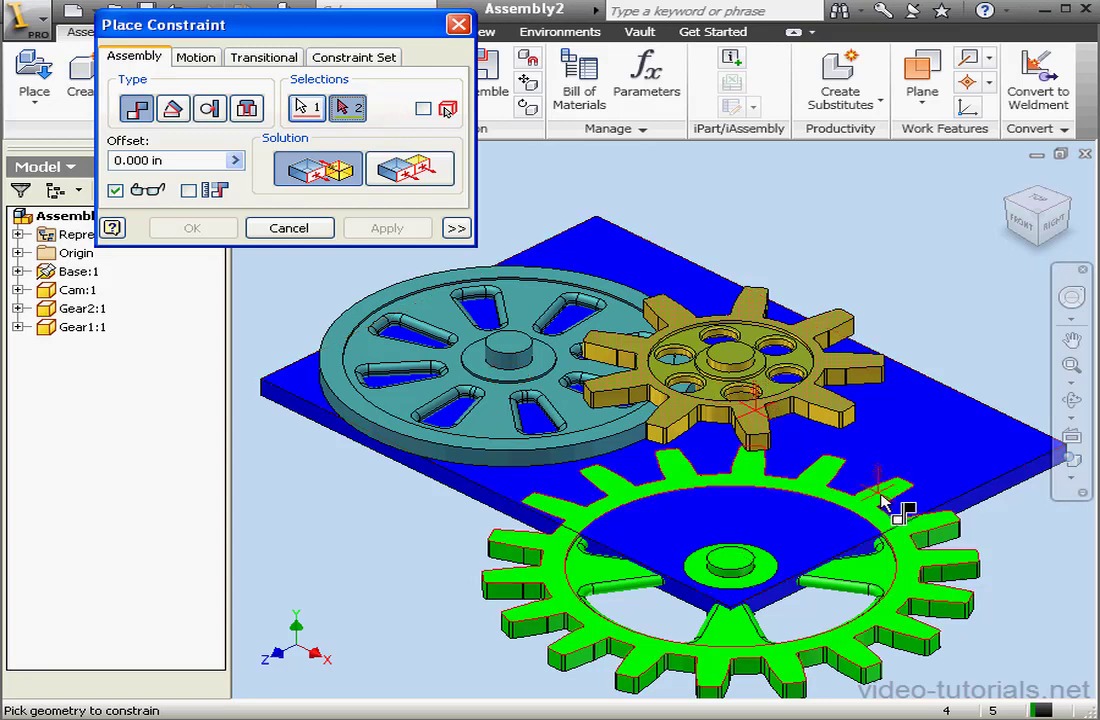
left_click(879, 499)
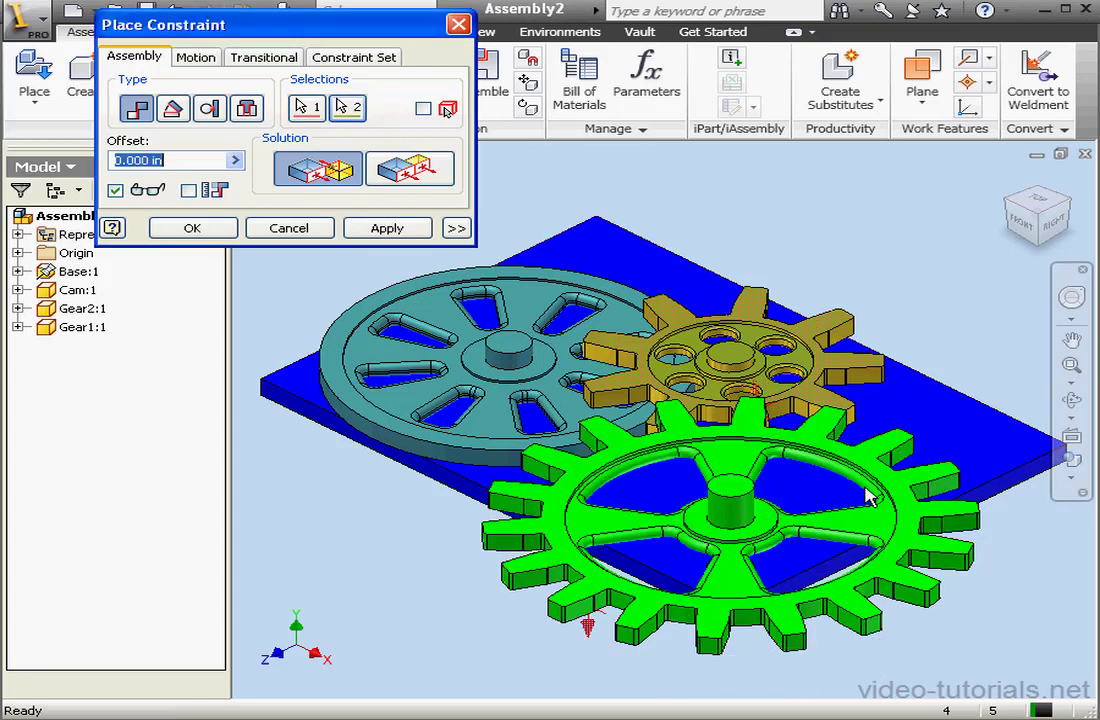
left_click(423, 174)
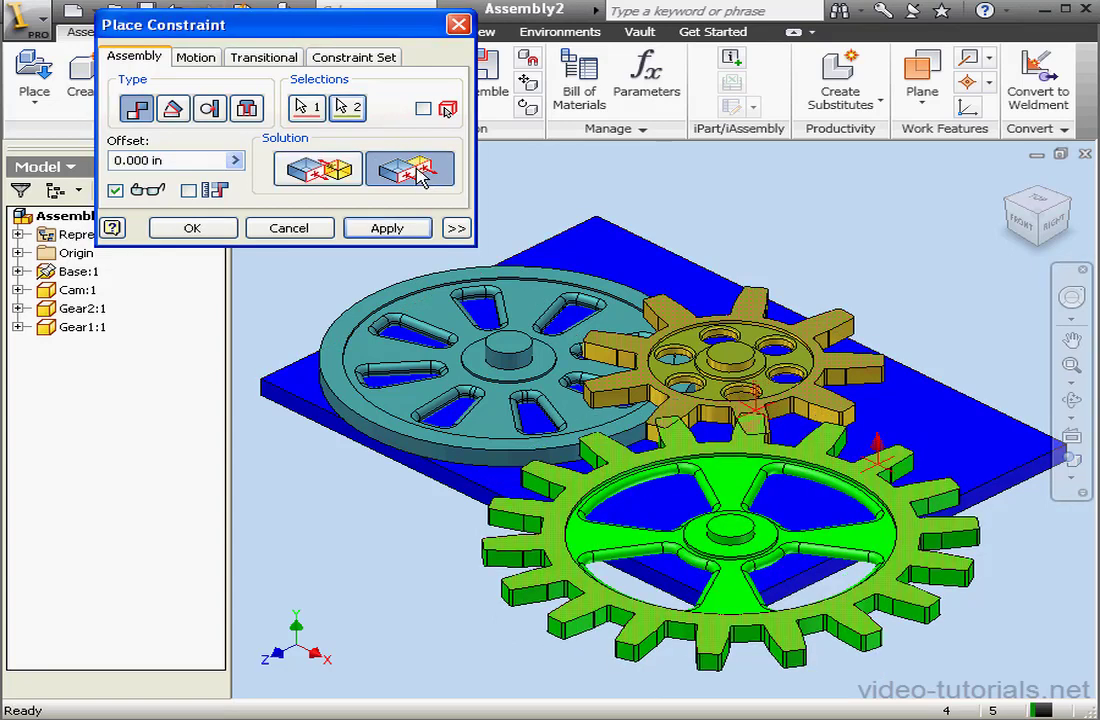
left_click(400, 228)
left_click(318, 229)
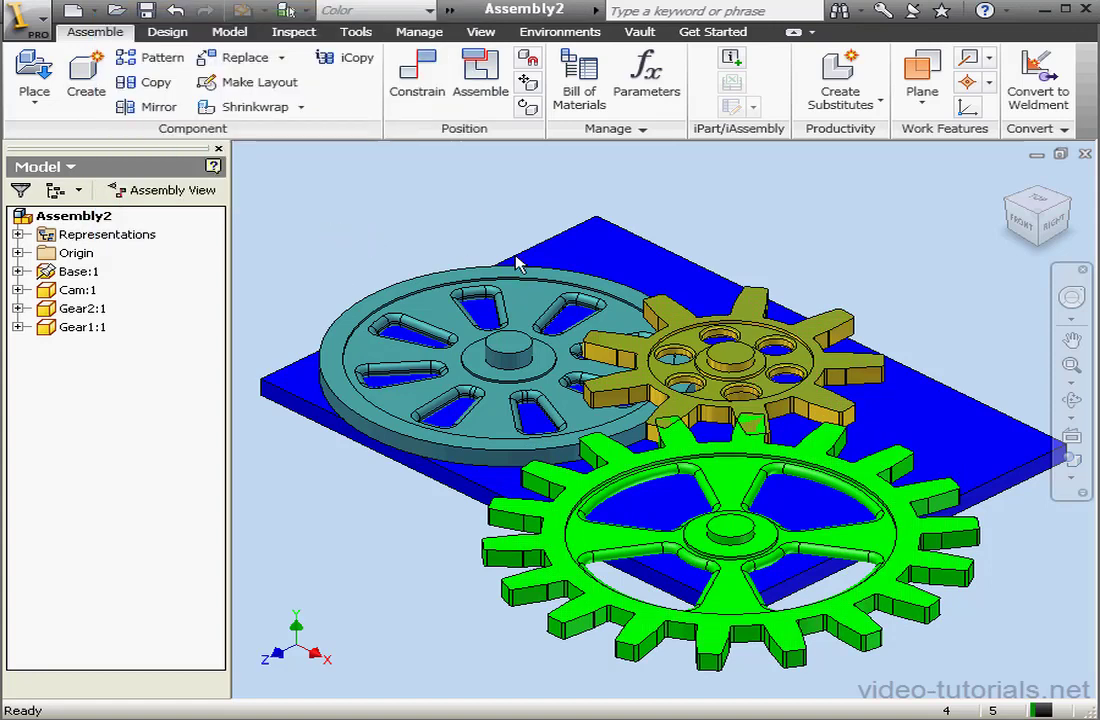
From the top view, rotate yellow Gear2 until its teeth mesh with Gear1, then orbit back to 3-D
left_click(1047, 207)
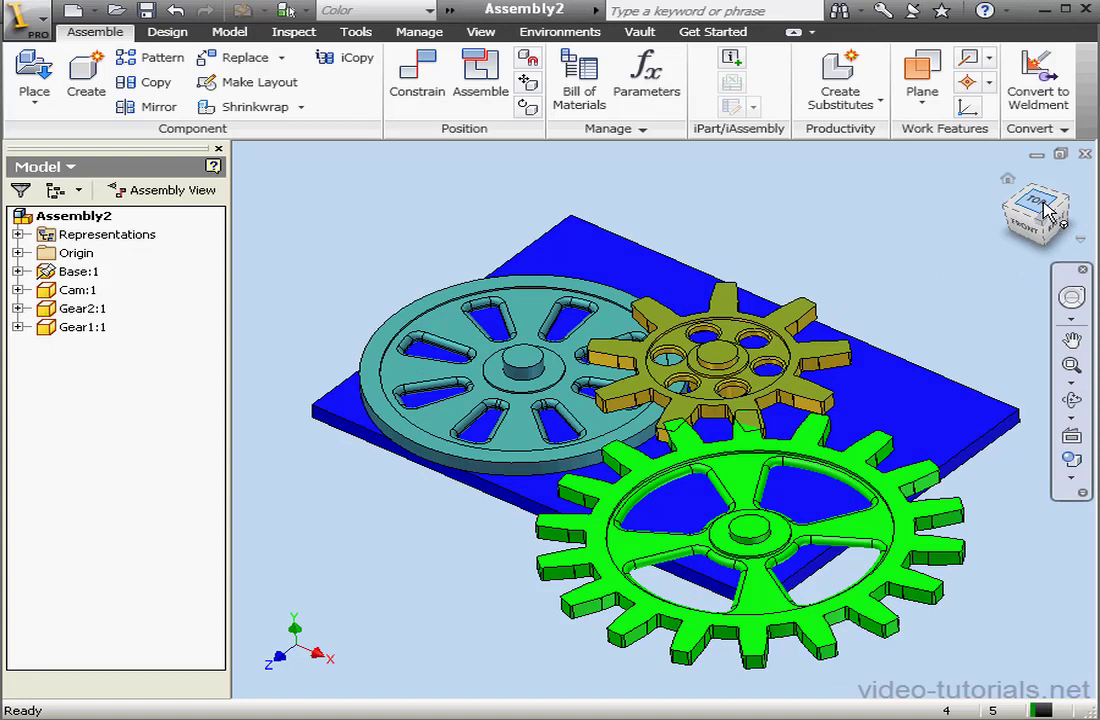
scroll(690, 390, "down", 3)
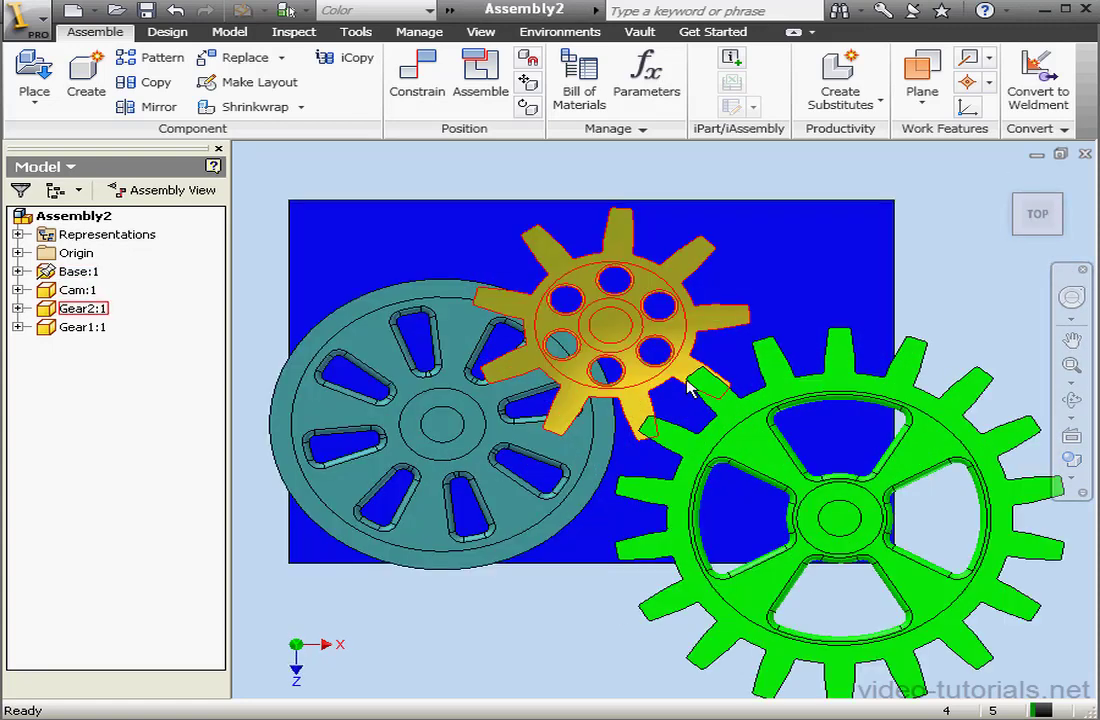
left_click_drag(673, 407, 714, 386)
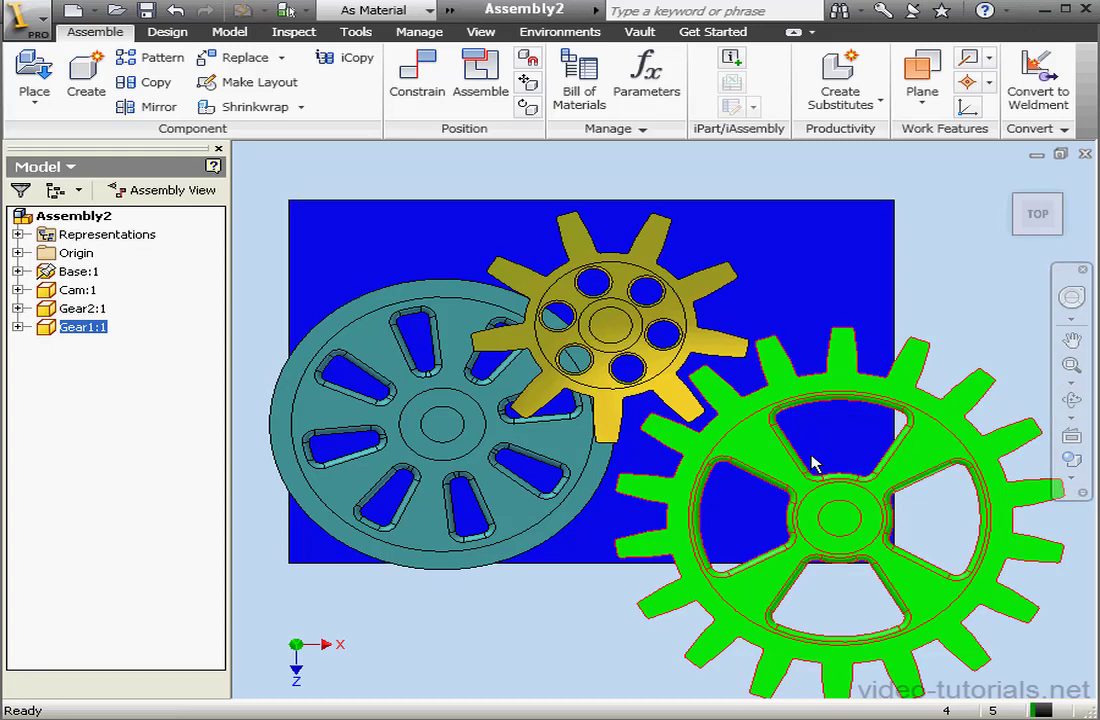
left_click(1071, 400)
left_click_drag(666, 512, 594, 432)
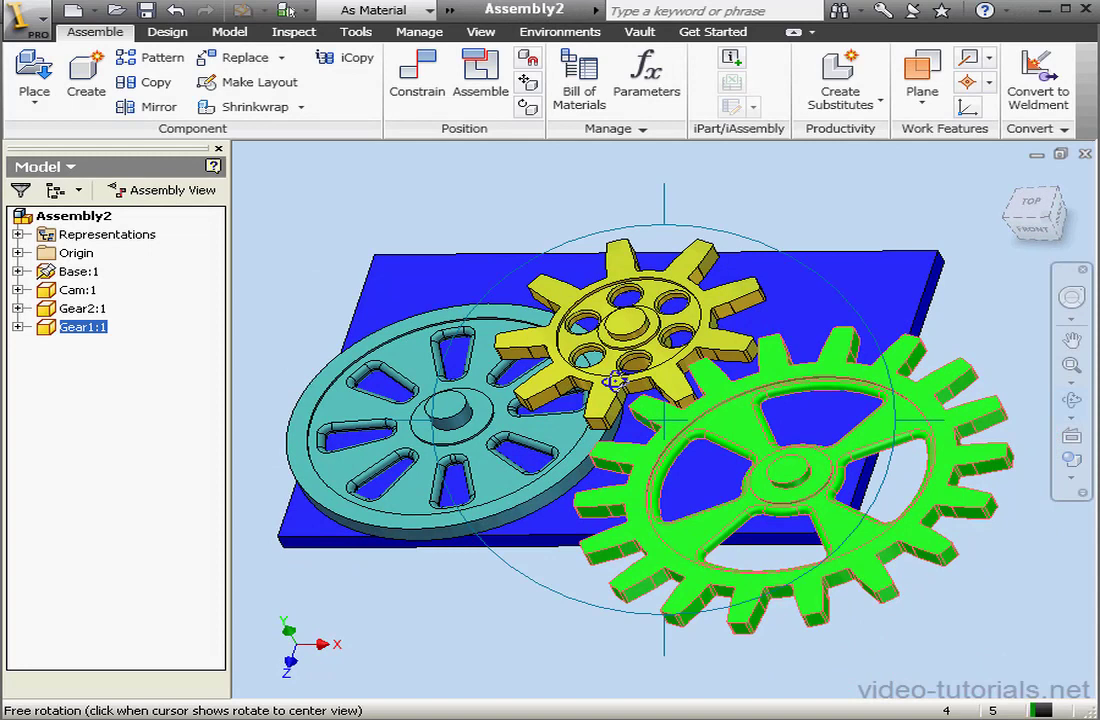
Add a reversed rotation constraint with 2.000 ul ratio between green Gear1 and yellow Gear2
left_click(417, 82)
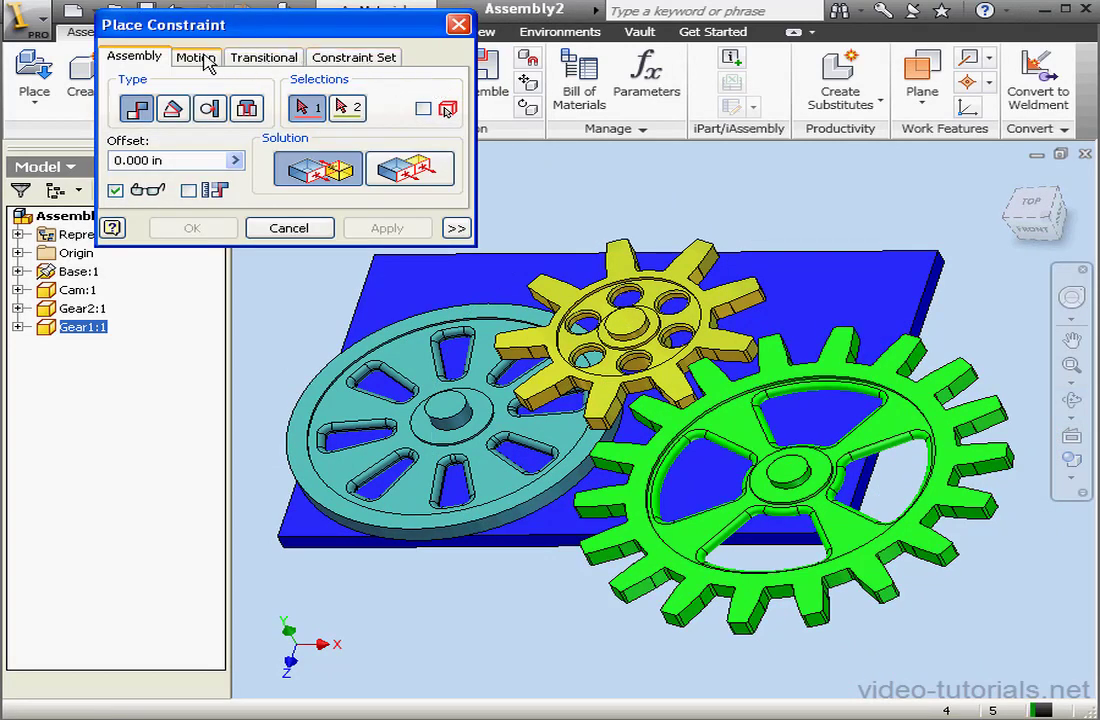
left_click(200, 58)
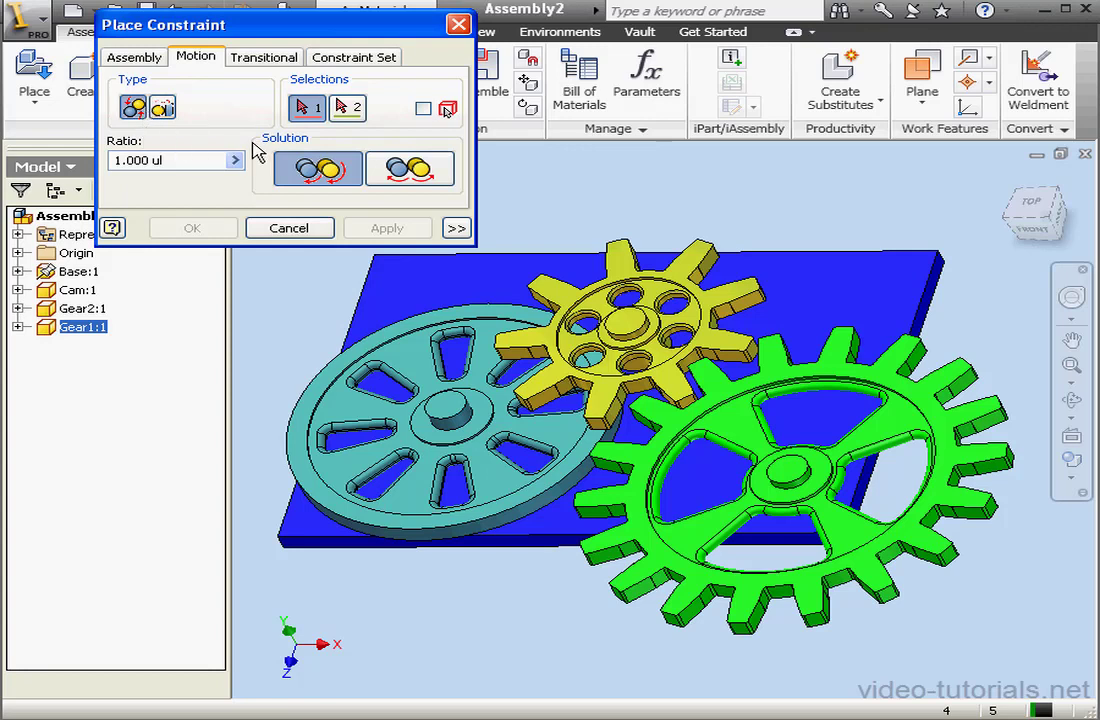
left_click(899, 567)
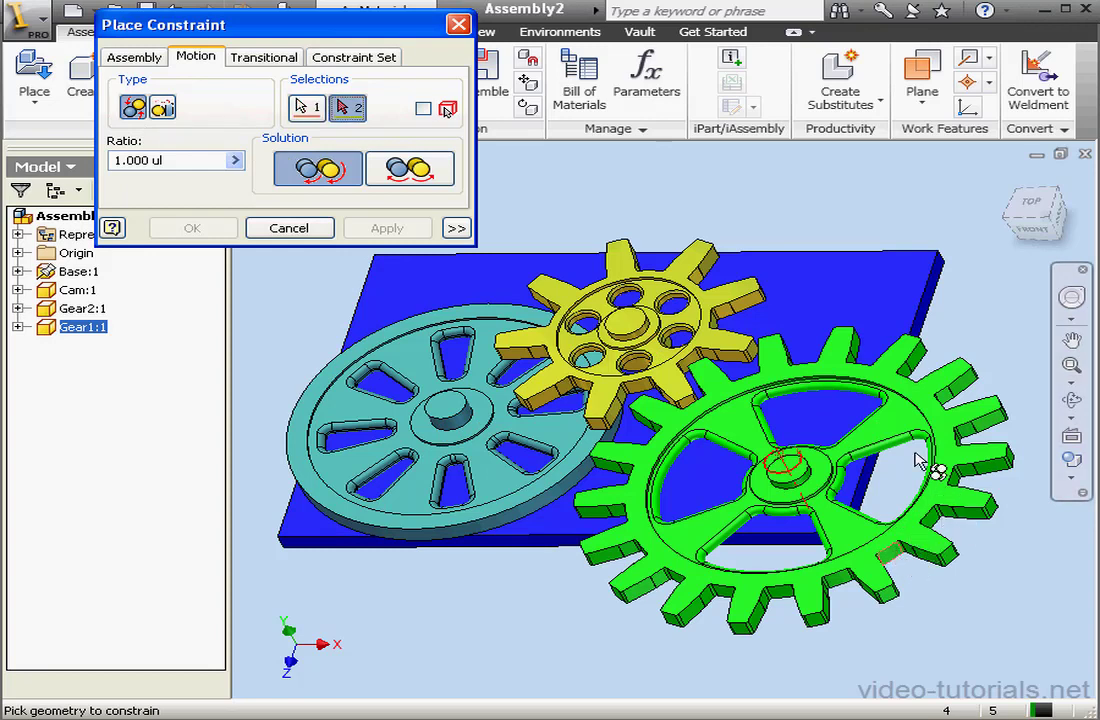
left_click(643, 398)
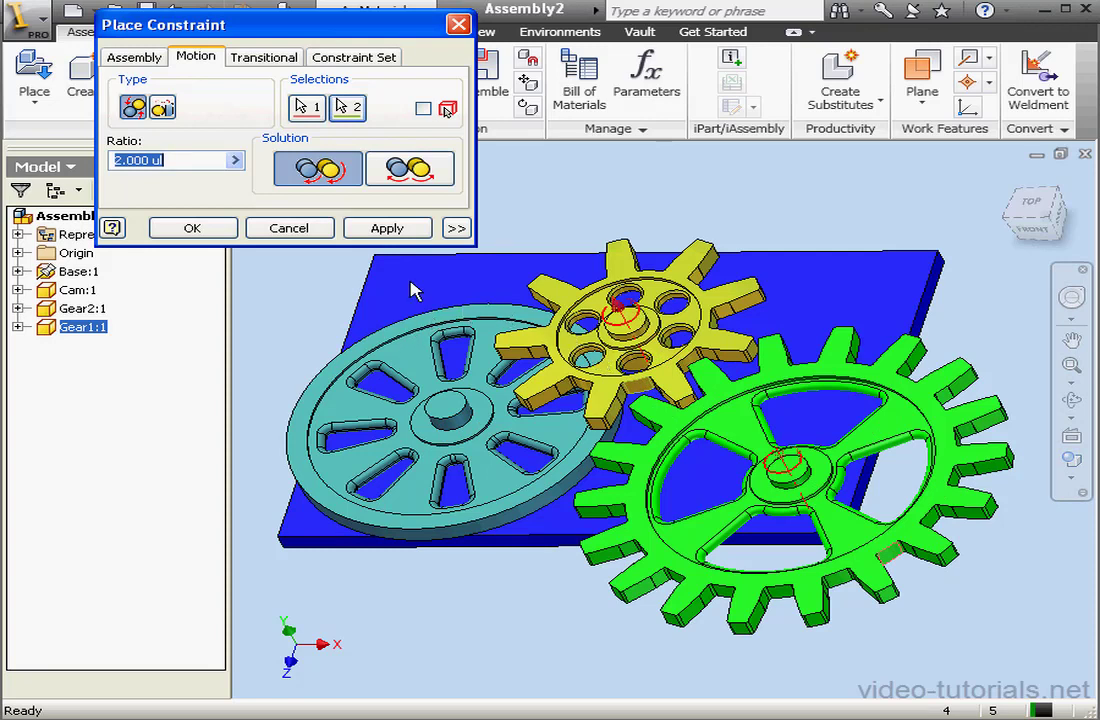
left_click(169, 160)
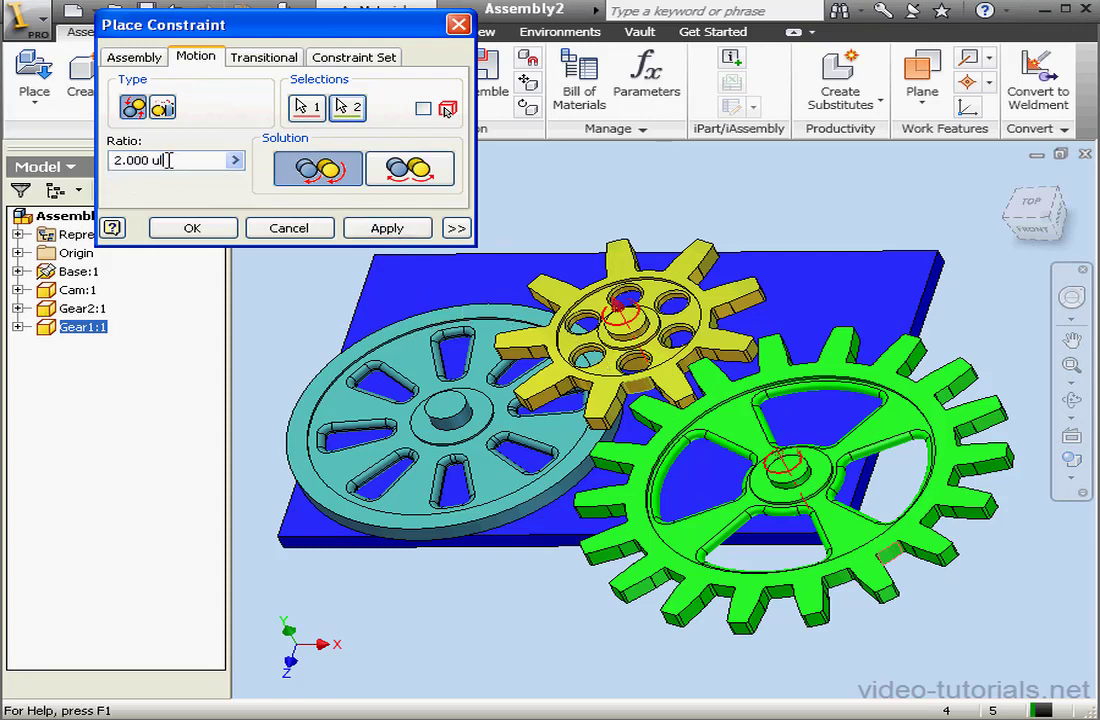
left_click_drag(169, 160, 100, 145)
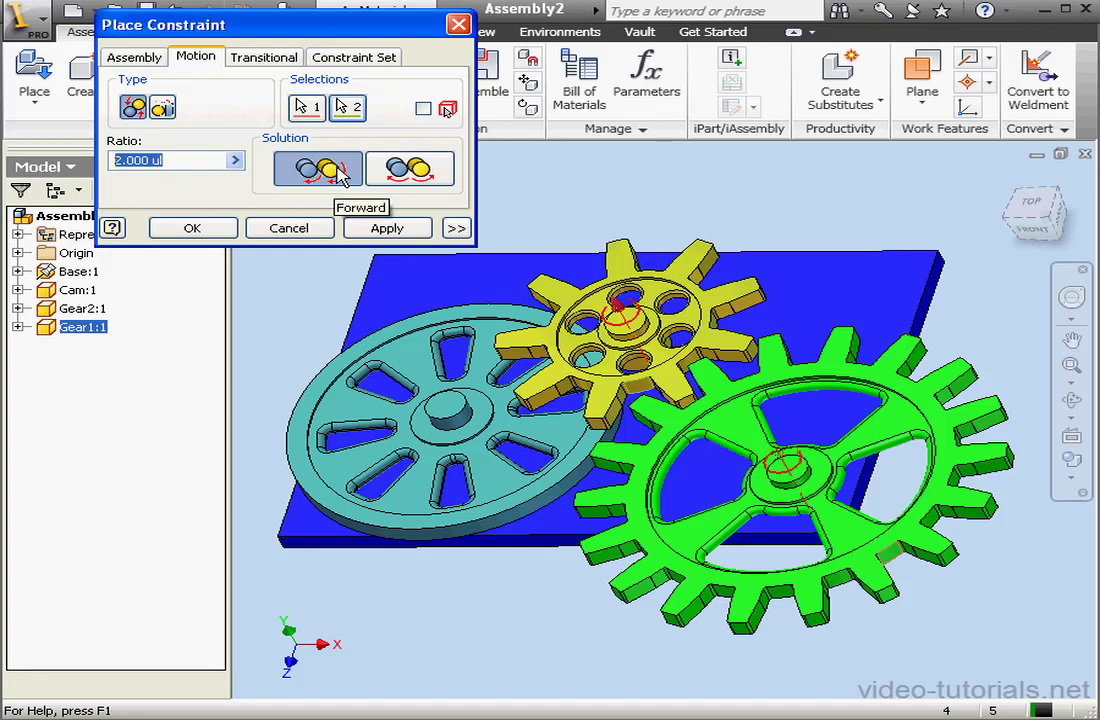
left_click(427, 172)
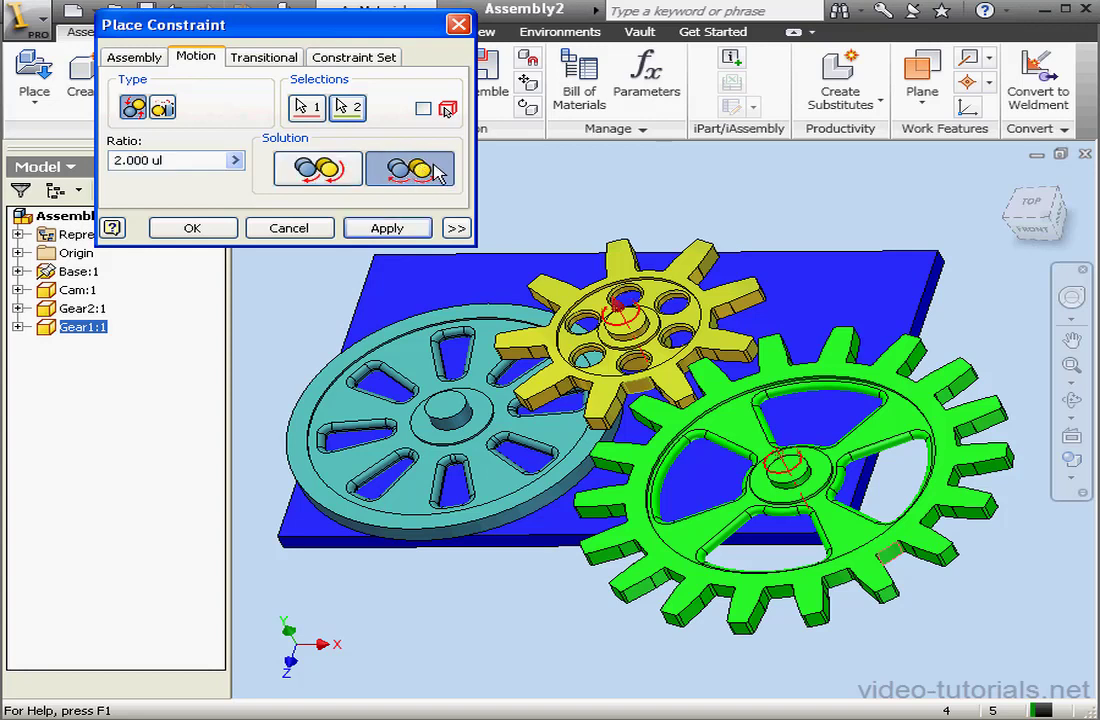
left_click(405, 229)
Test the gear linkage, then link Gear2 to the cam with a reversed 0.188 ul rotation constraint
left_click(322, 228)
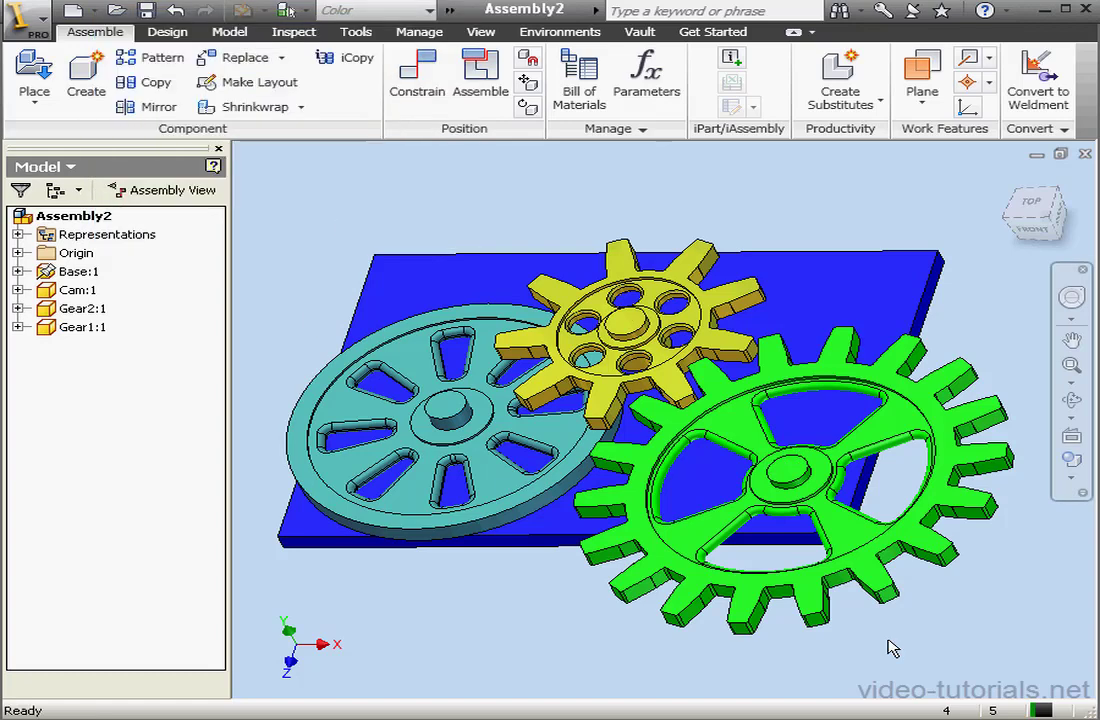
left_click_drag(886, 592, 896, 541)
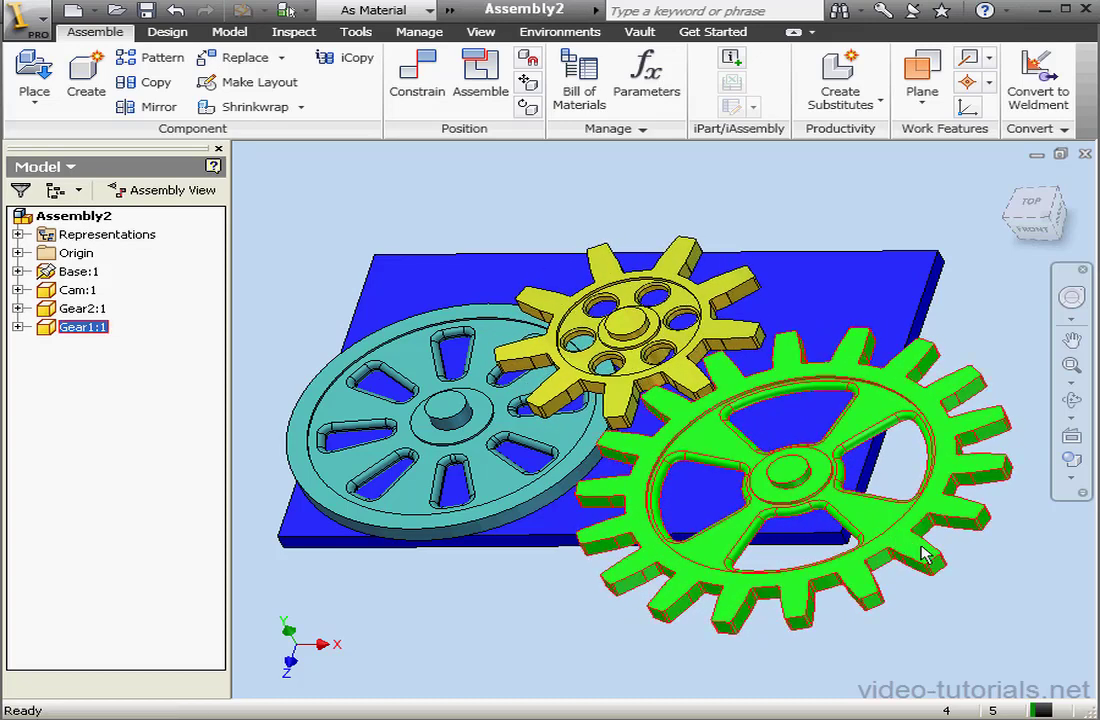
left_click(428, 75)
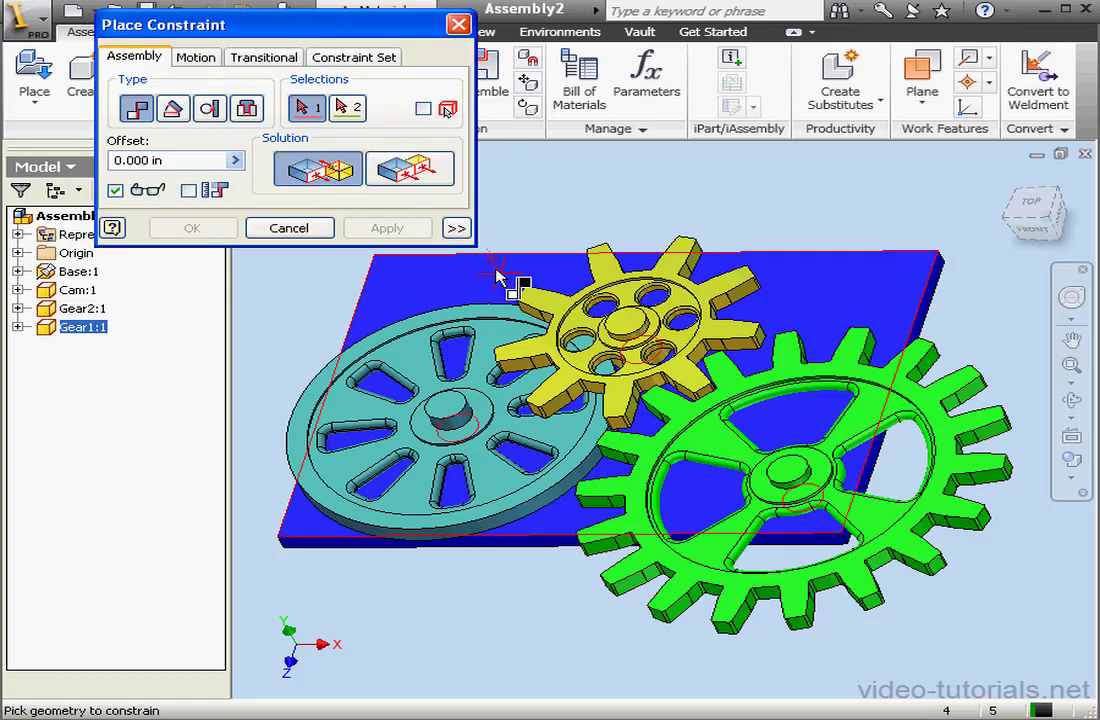
left_click(196, 58)
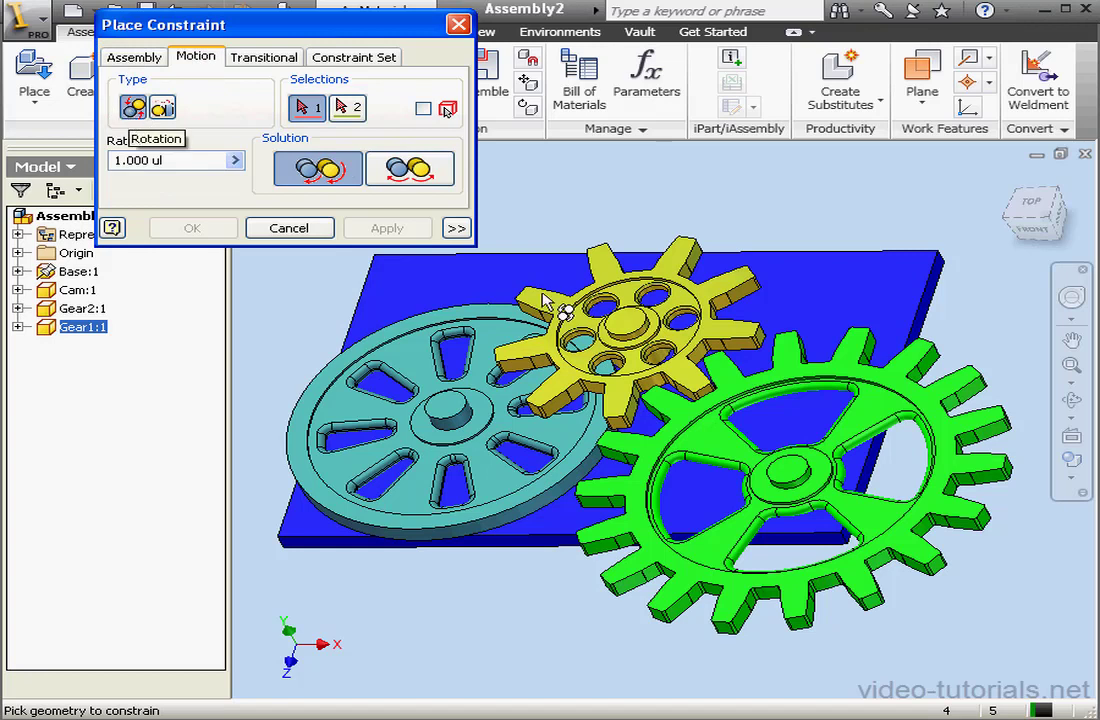
scroll(633, 365, "up", 3)
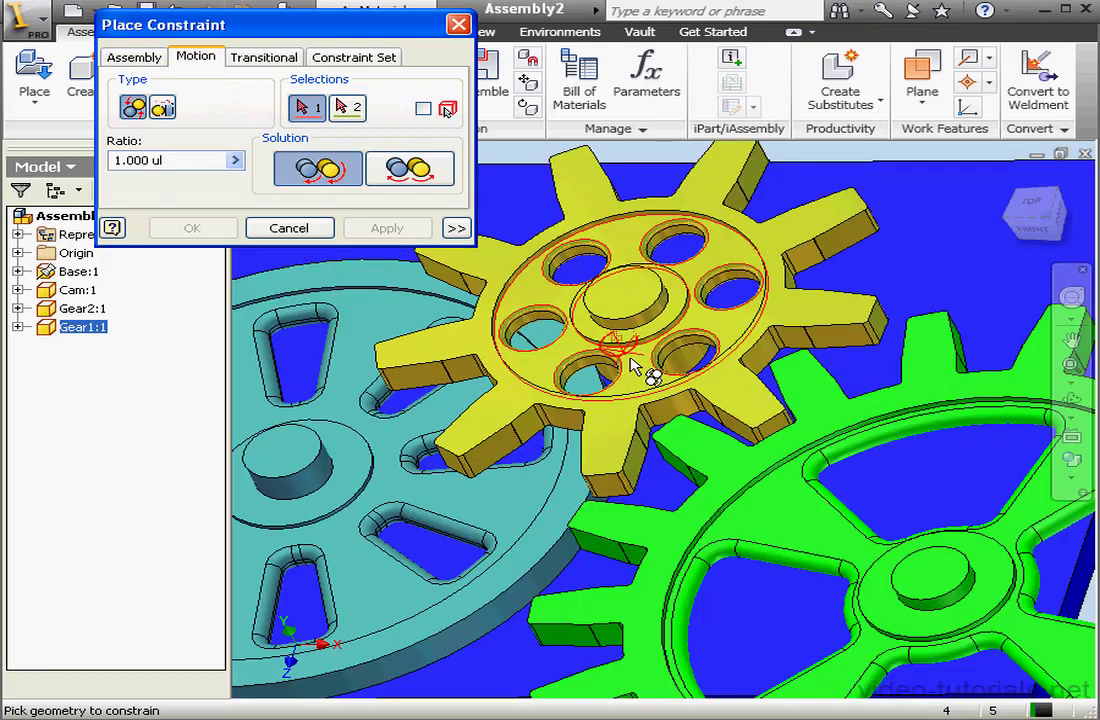
left_click(693, 368)
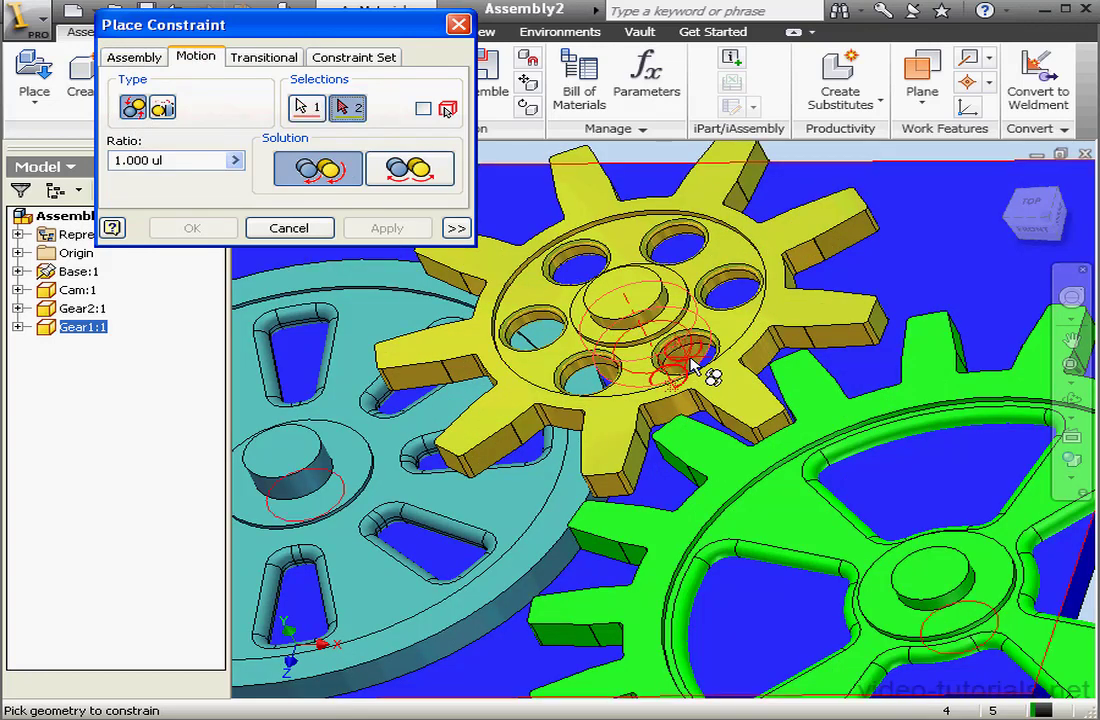
left_click(565, 568)
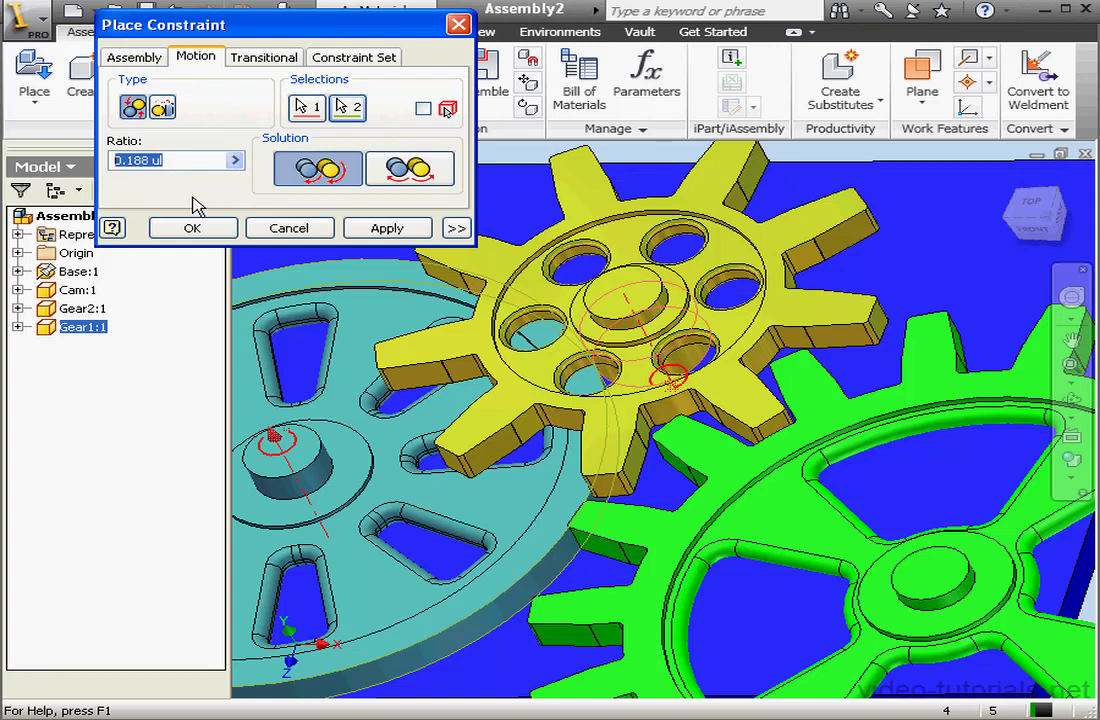
left_click(428, 175)
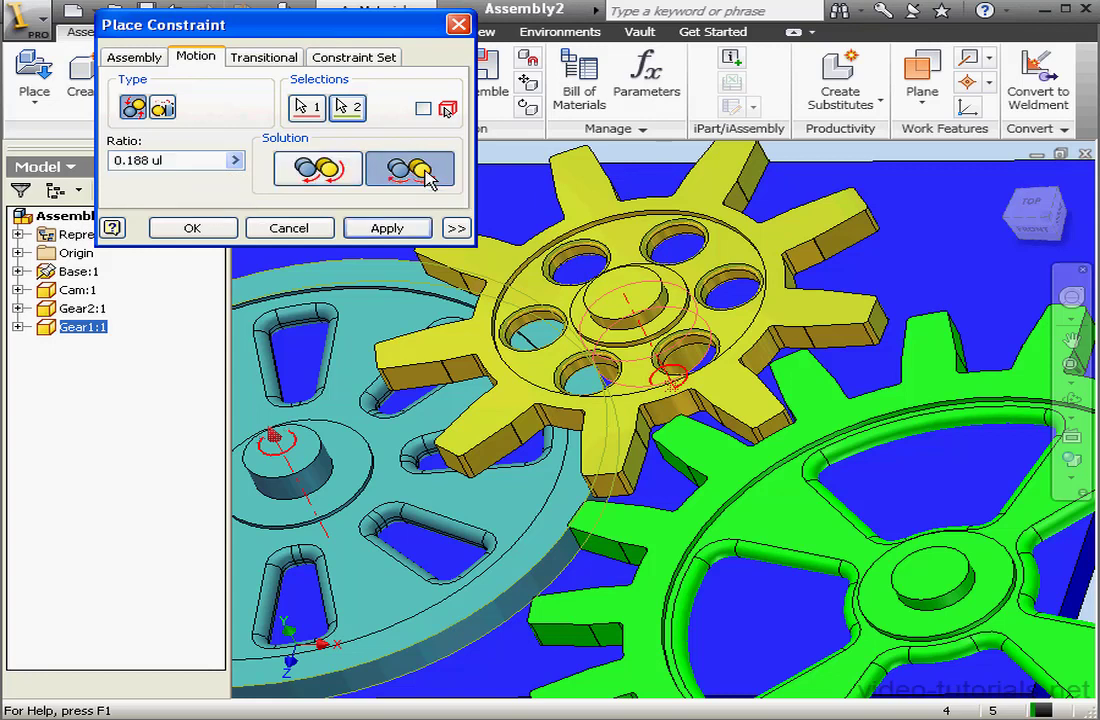
left_click(393, 228)
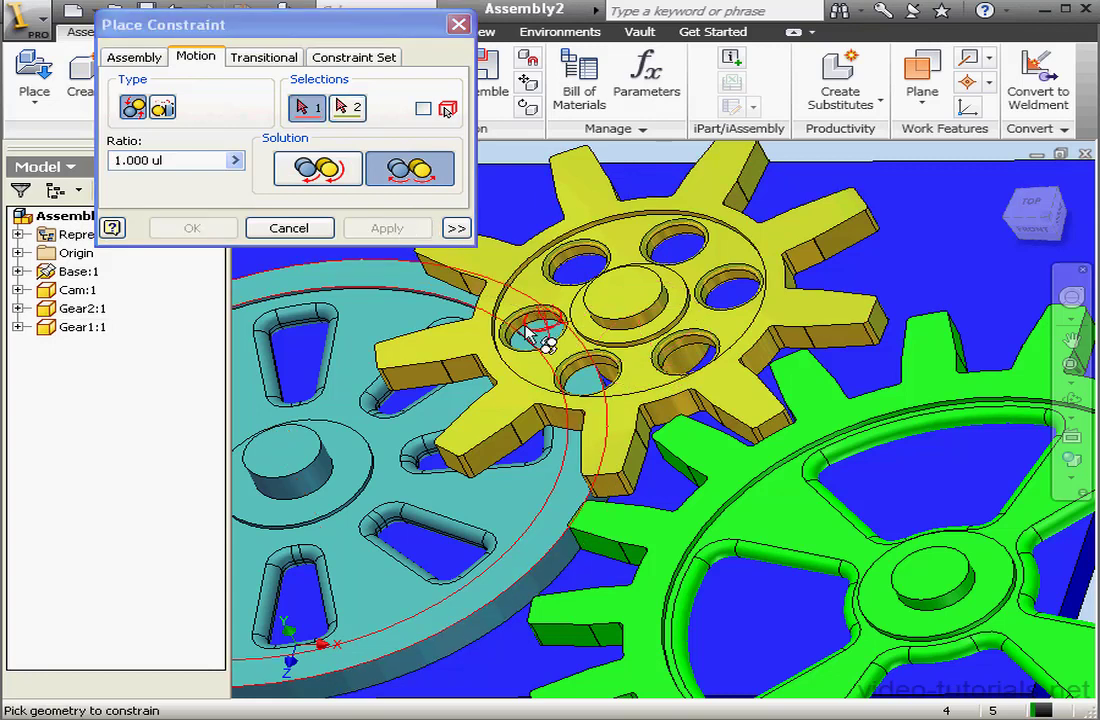
left_click(289, 229)
scroll(726, 514, "down", 3)
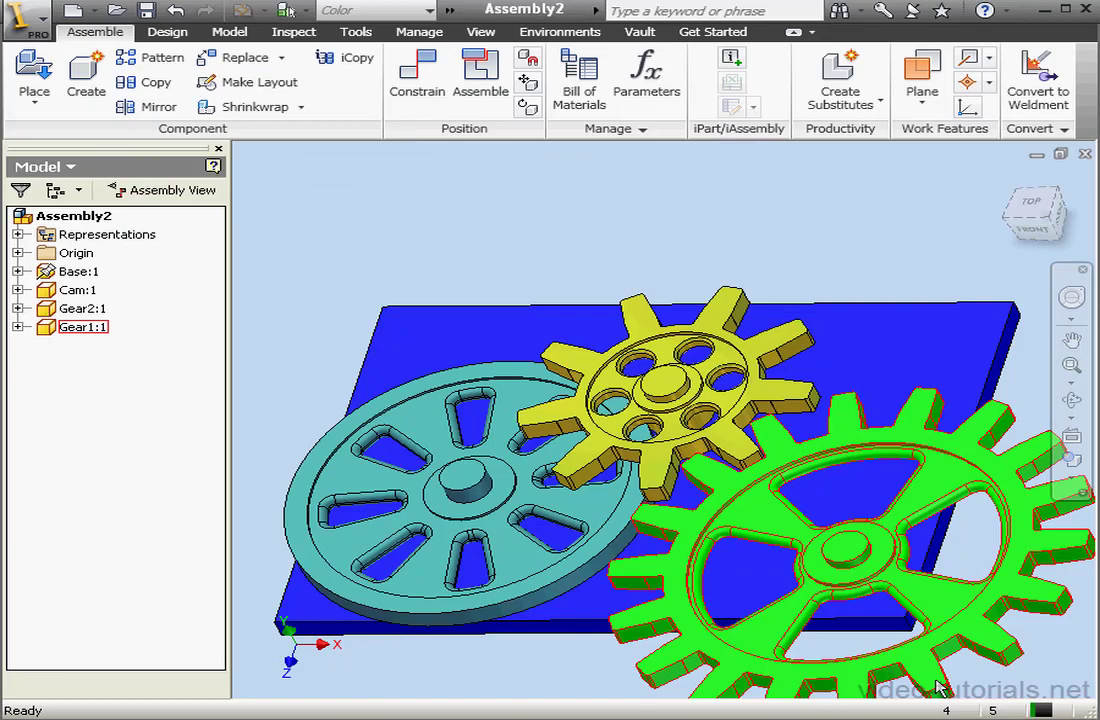
Add a 0.00 deg angle constraint, first solution, between the origin Z Axis and Gear1's edge
left_click_drag(812, 590, 912, 610)
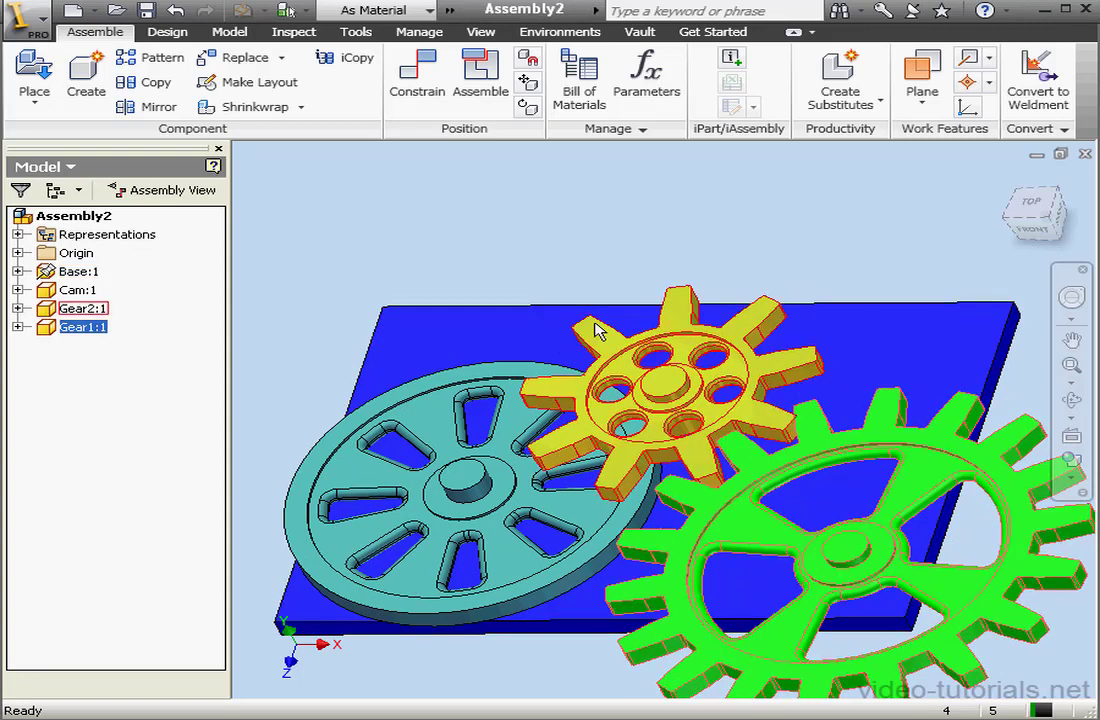
left_click(418, 78)
left_click(173, 108)
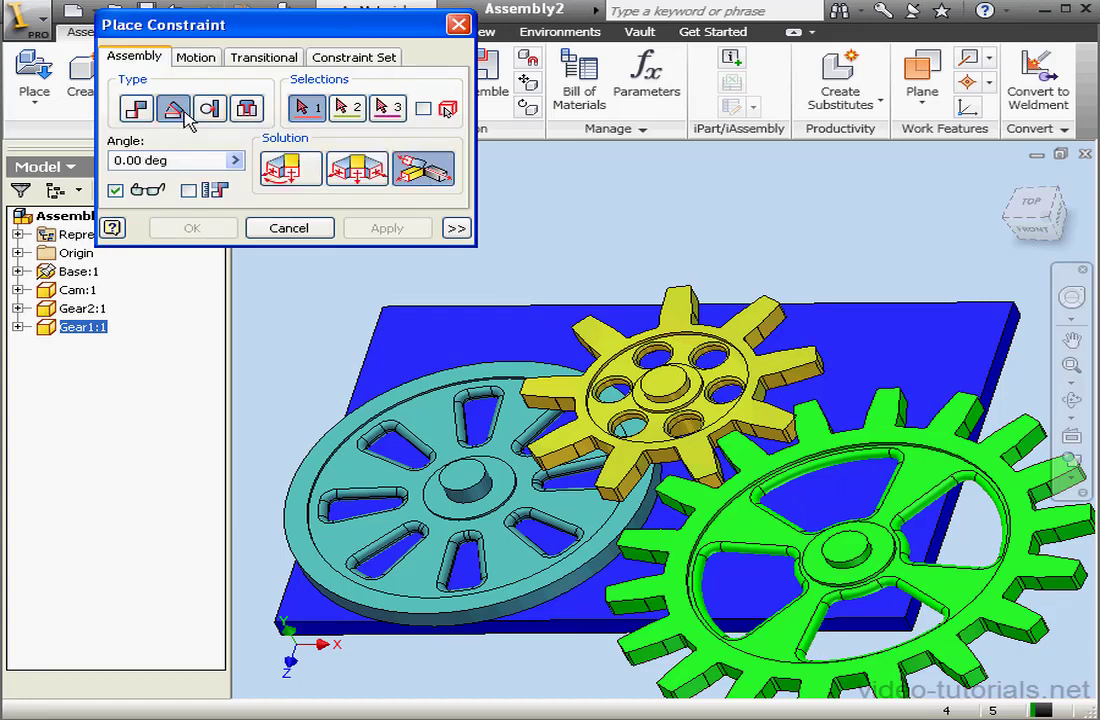
left_click(290, 168)
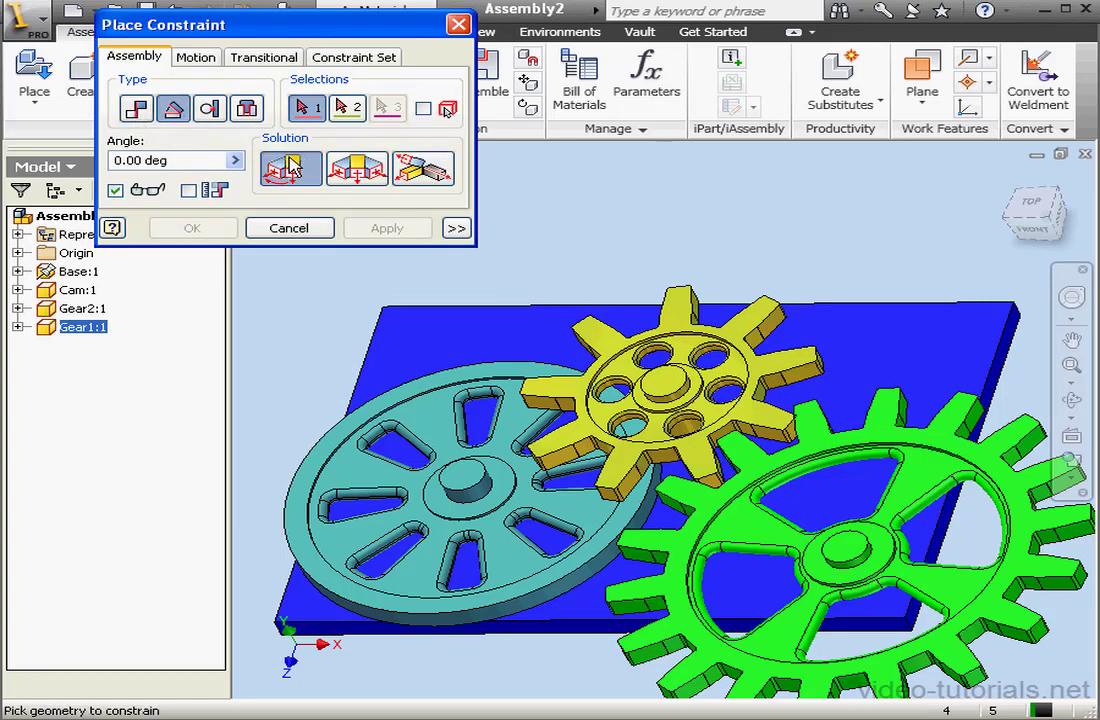
left_click(17, 253)
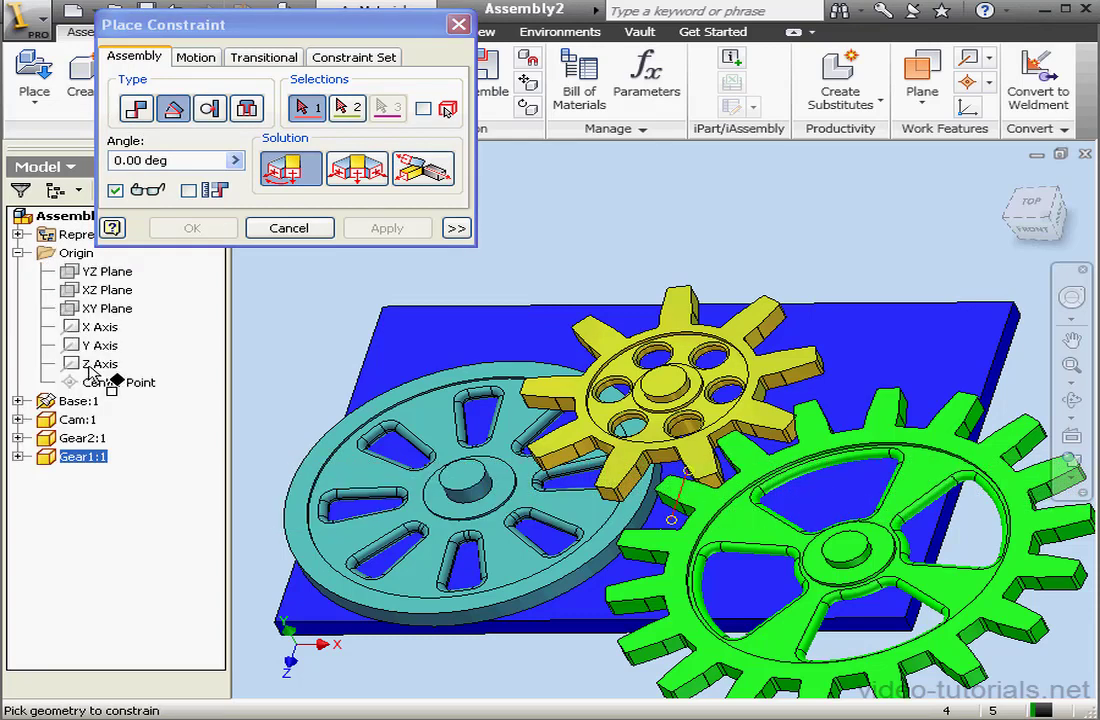
left_click(100, 365)
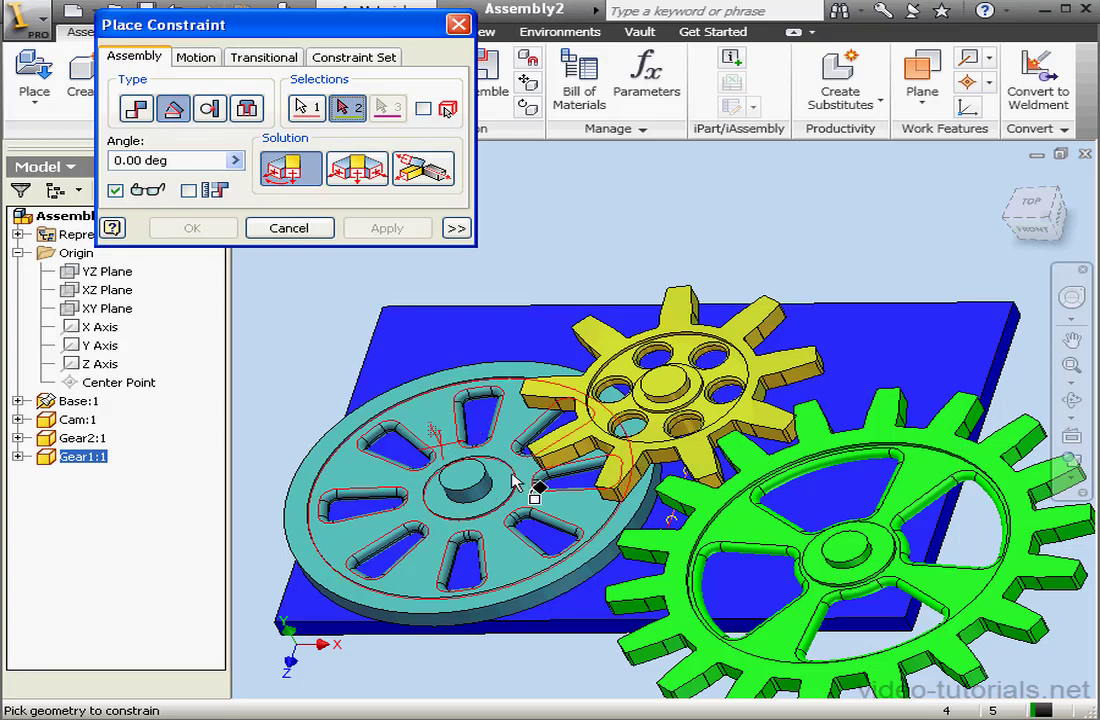
left_click(893, 495)
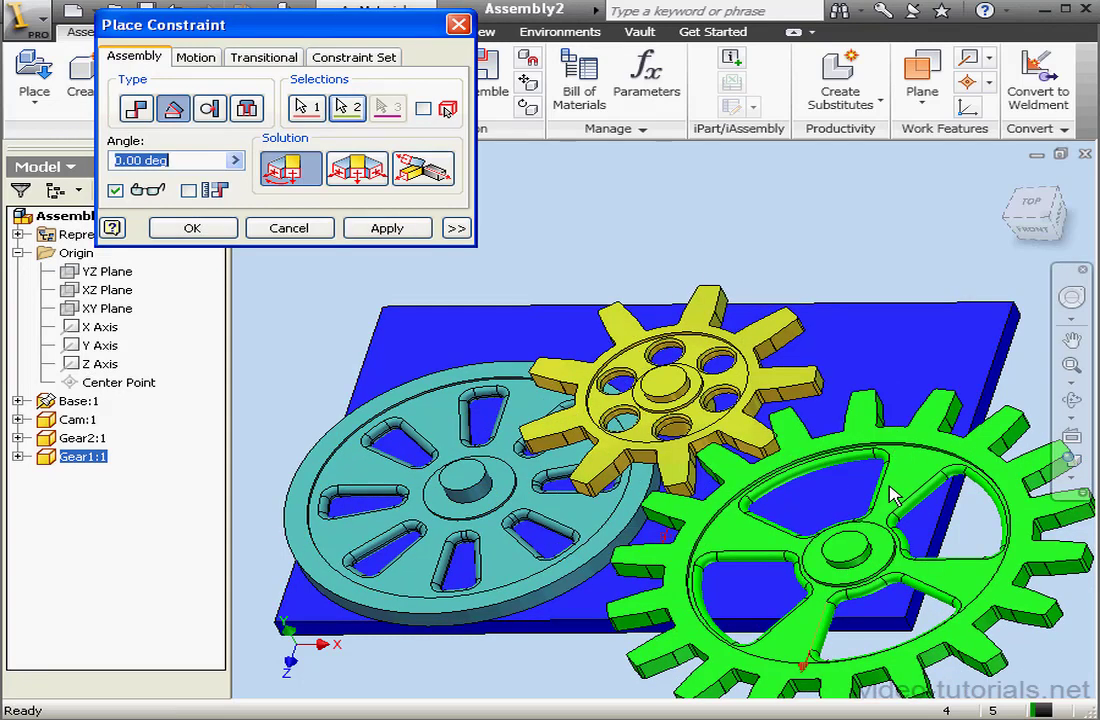
left_click(405, 232)
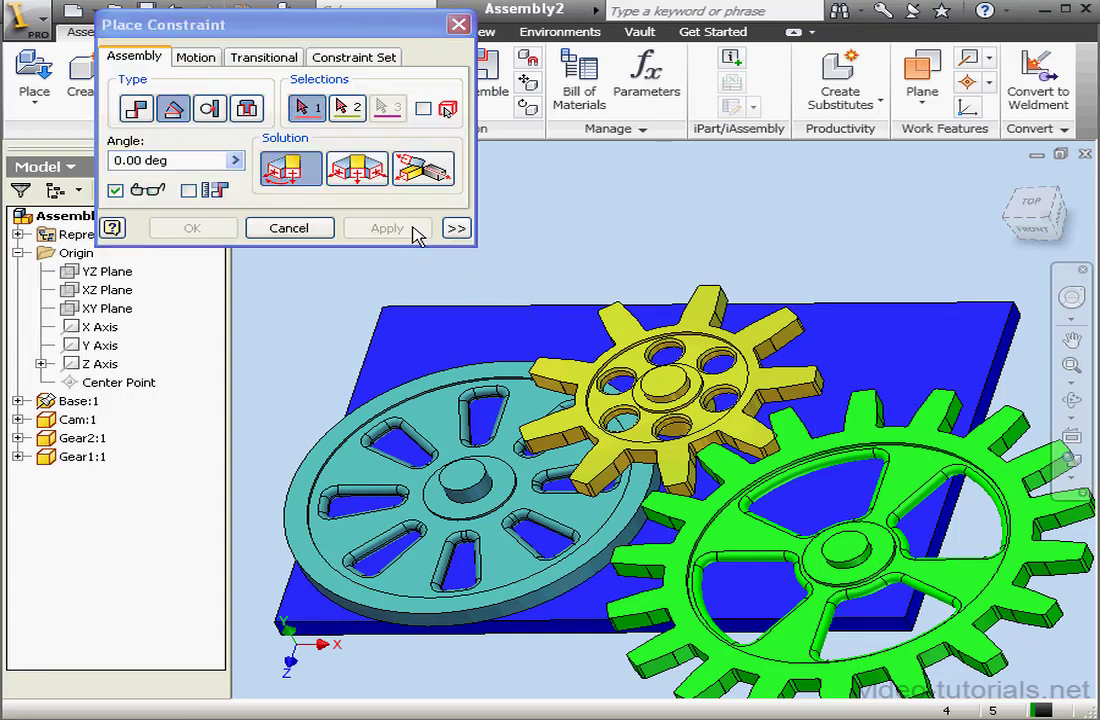
left_click(302, 229)
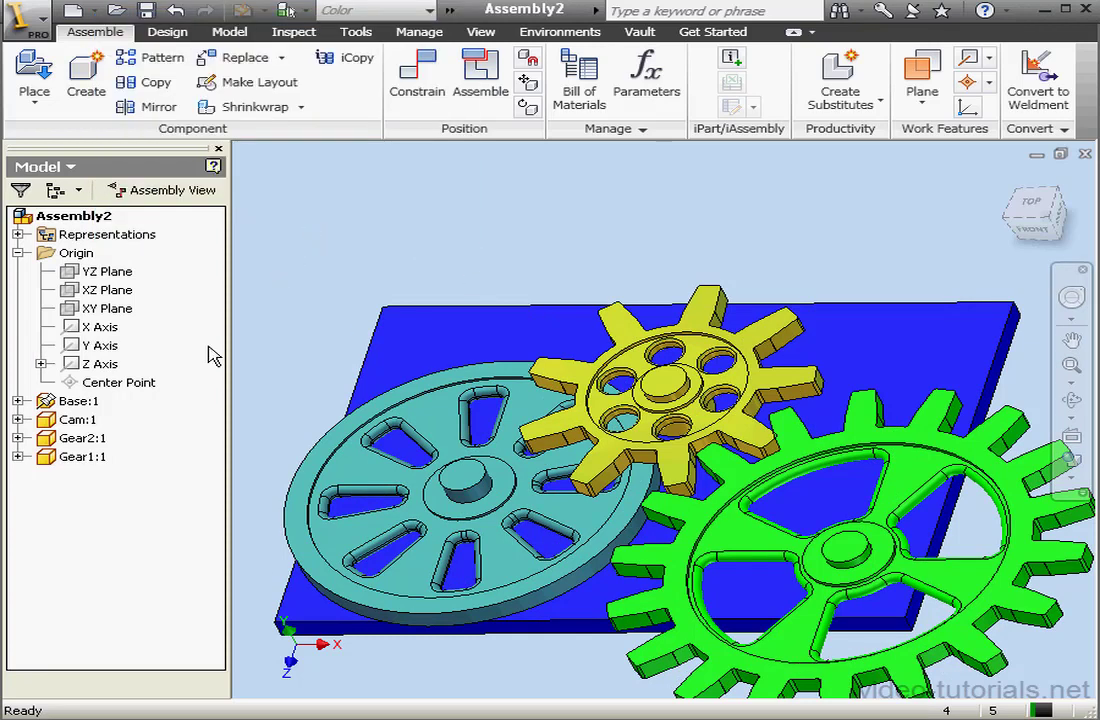
Drive Angle:1 under Gear1:1 from 0 to 360 deg, play it, then cancel the drive
left_click(18, 456)
right_click(110, 578)
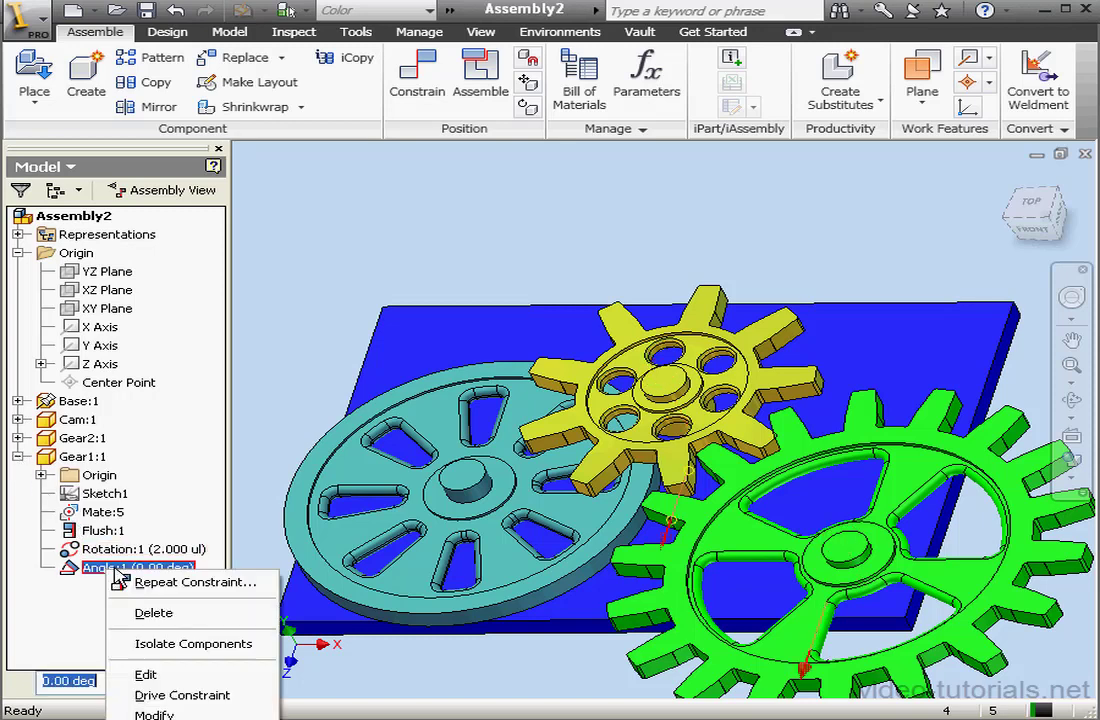
left_click(216, 696)
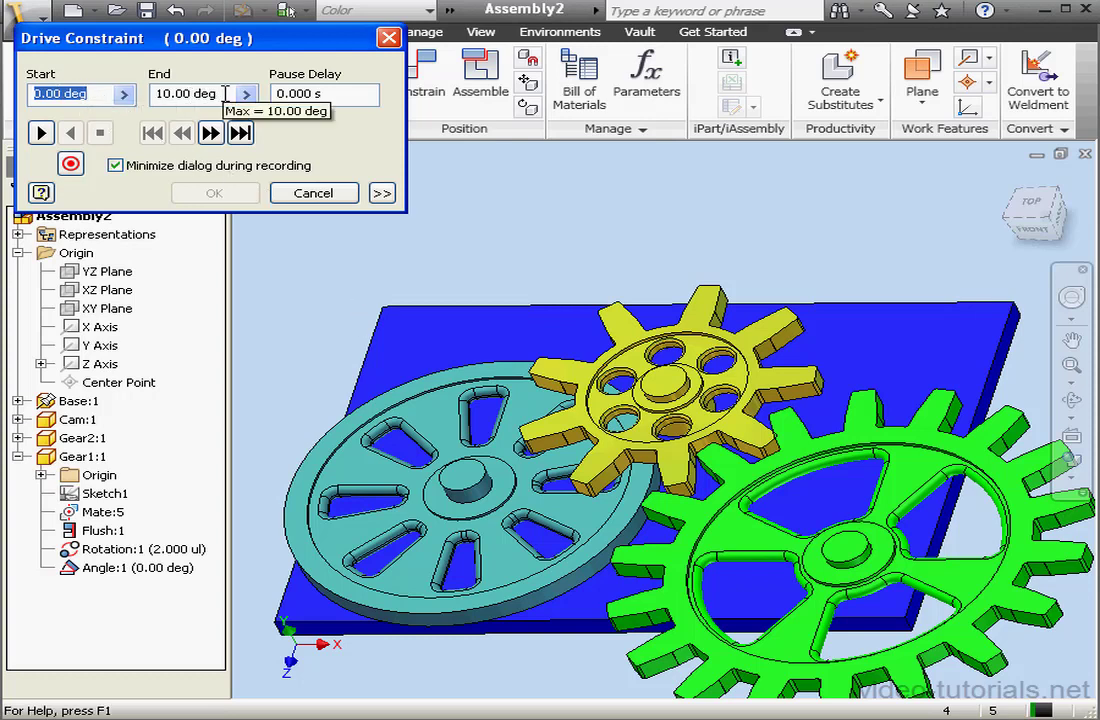
left_click(187, 93)
type("360")
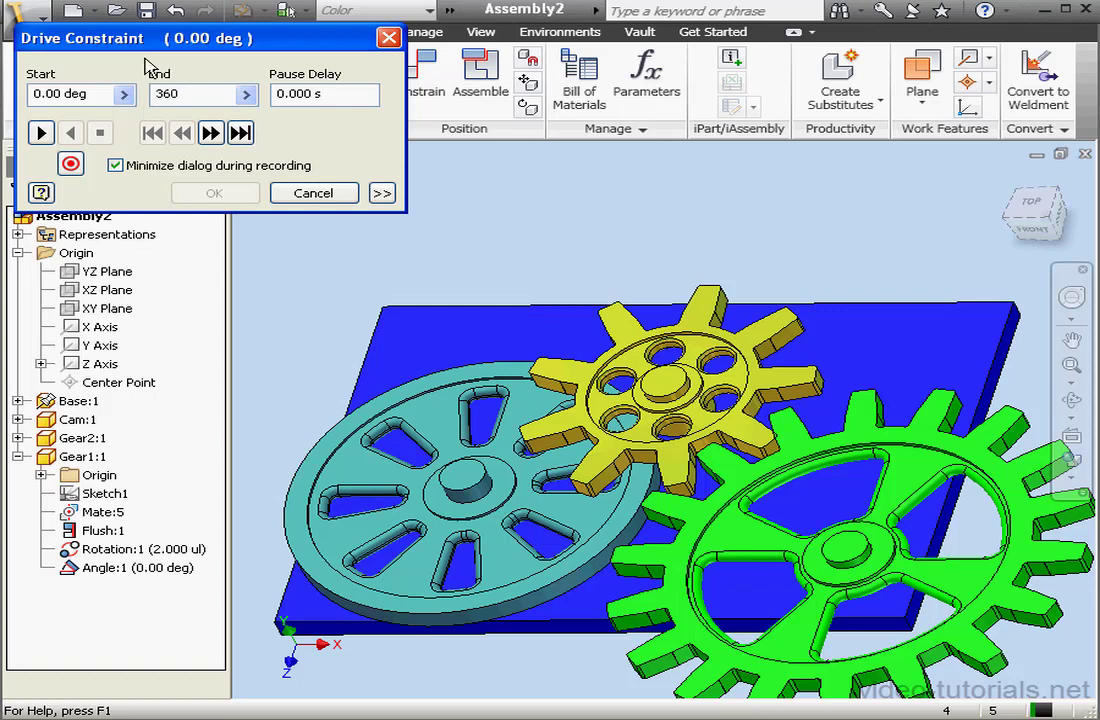
left_click(41, 132)
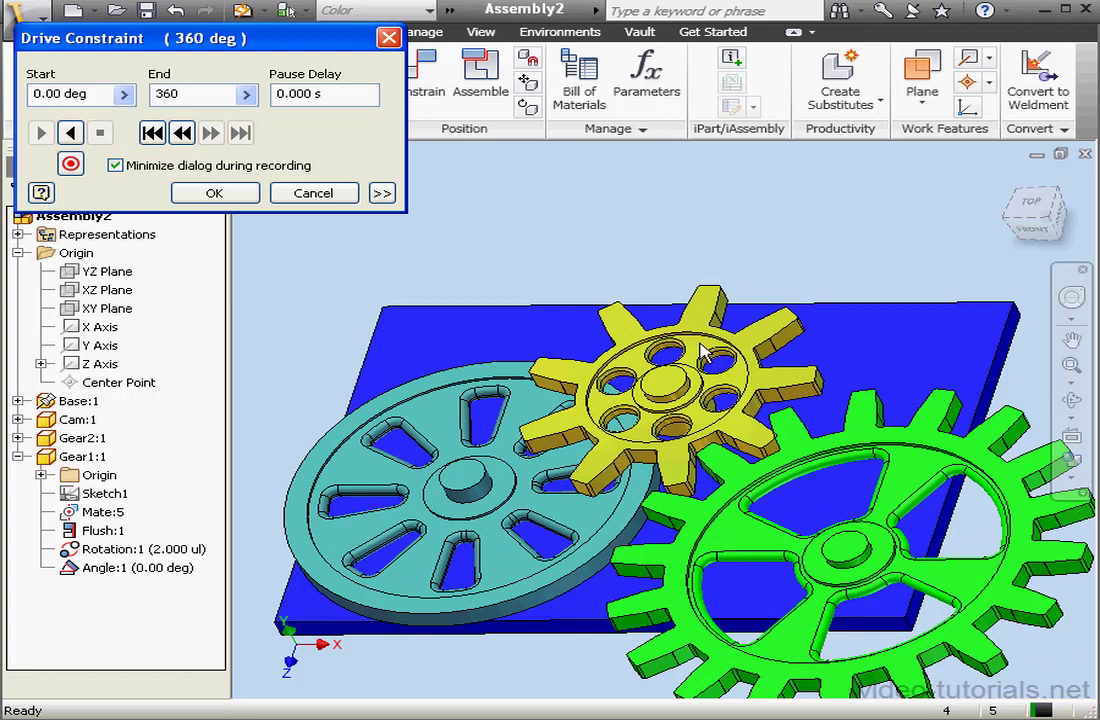
left_click(381, 193)
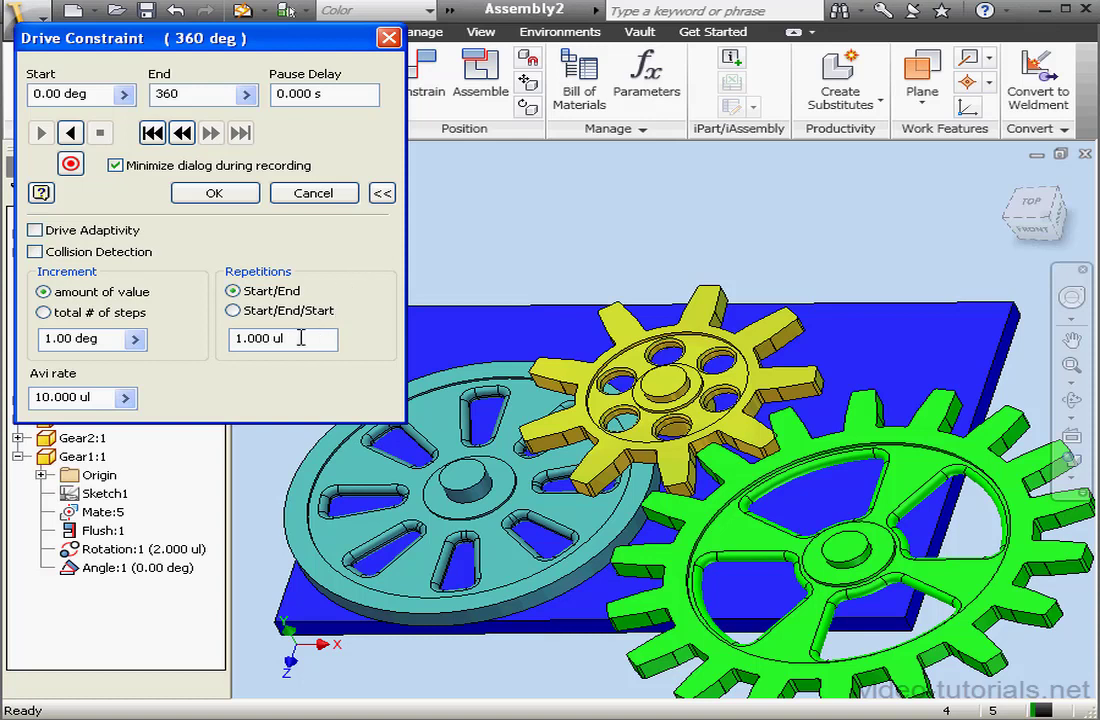
left_click_drag(300, 338, 232, 339)
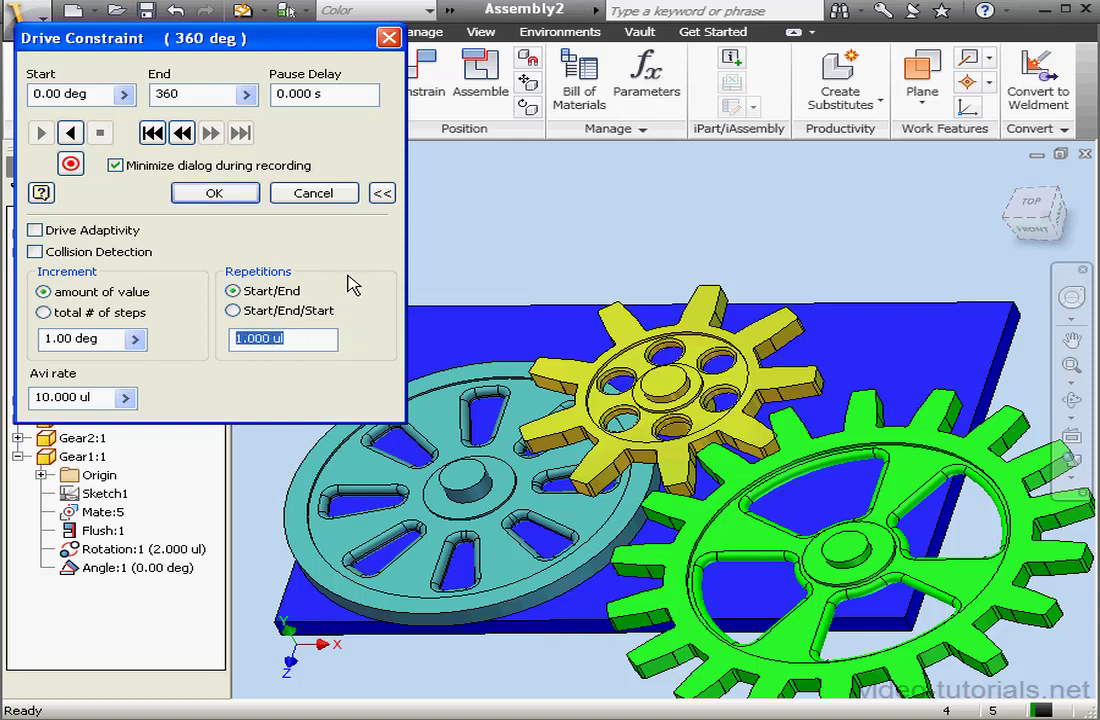
left_click(336, 198)
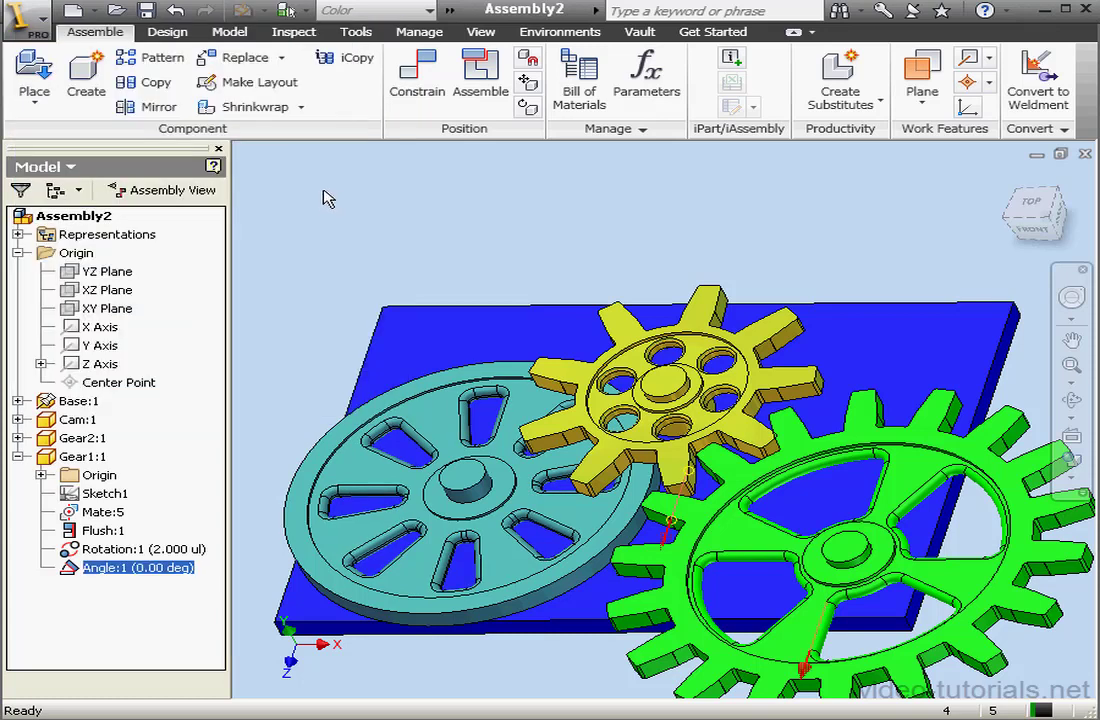
In Document Settings > Modeling, set interactive contact to All Components with Simple Surfaces complexity
left_click(358, 32)
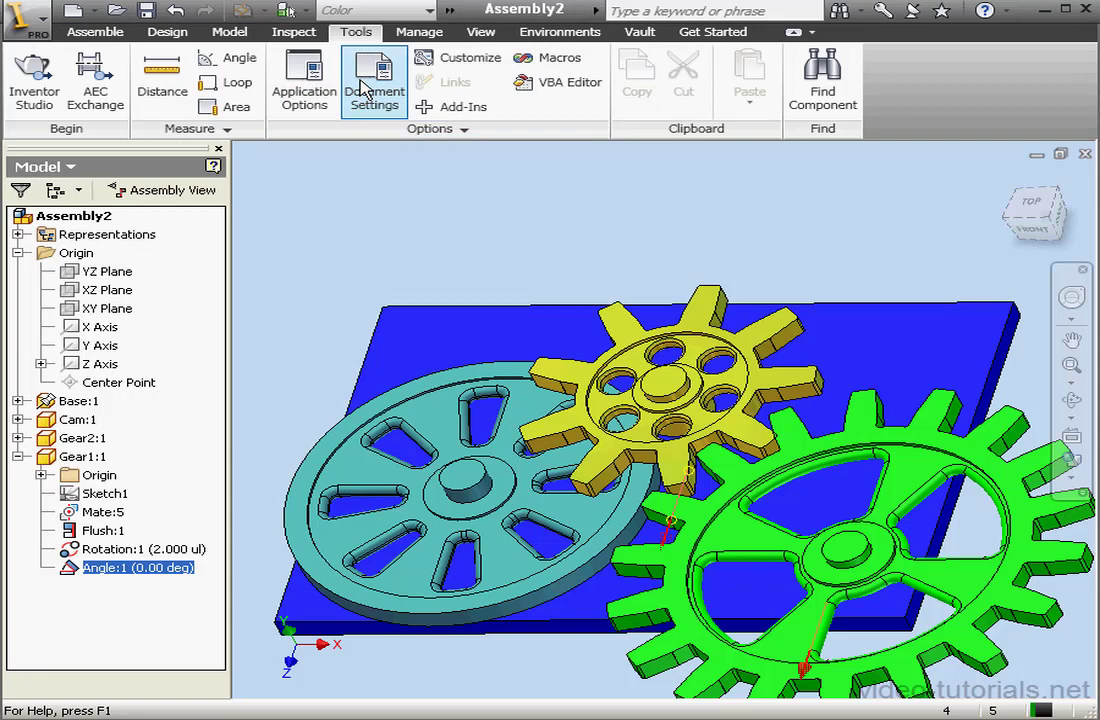
left_click(372, 100)
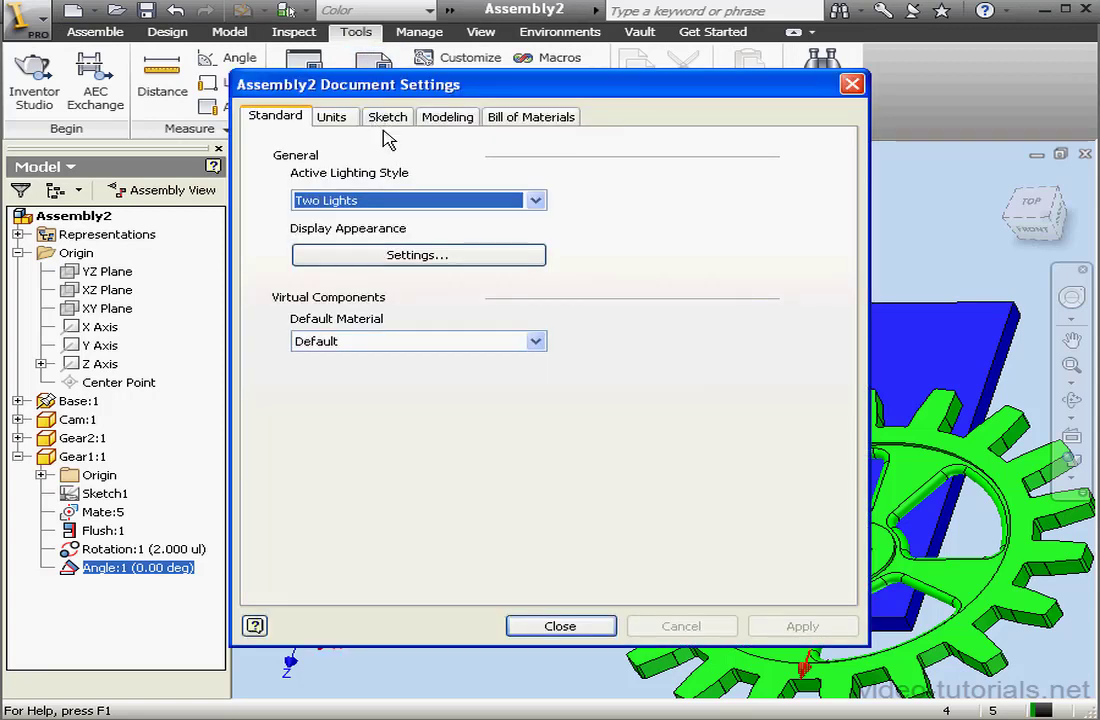
left_click(447, 120)
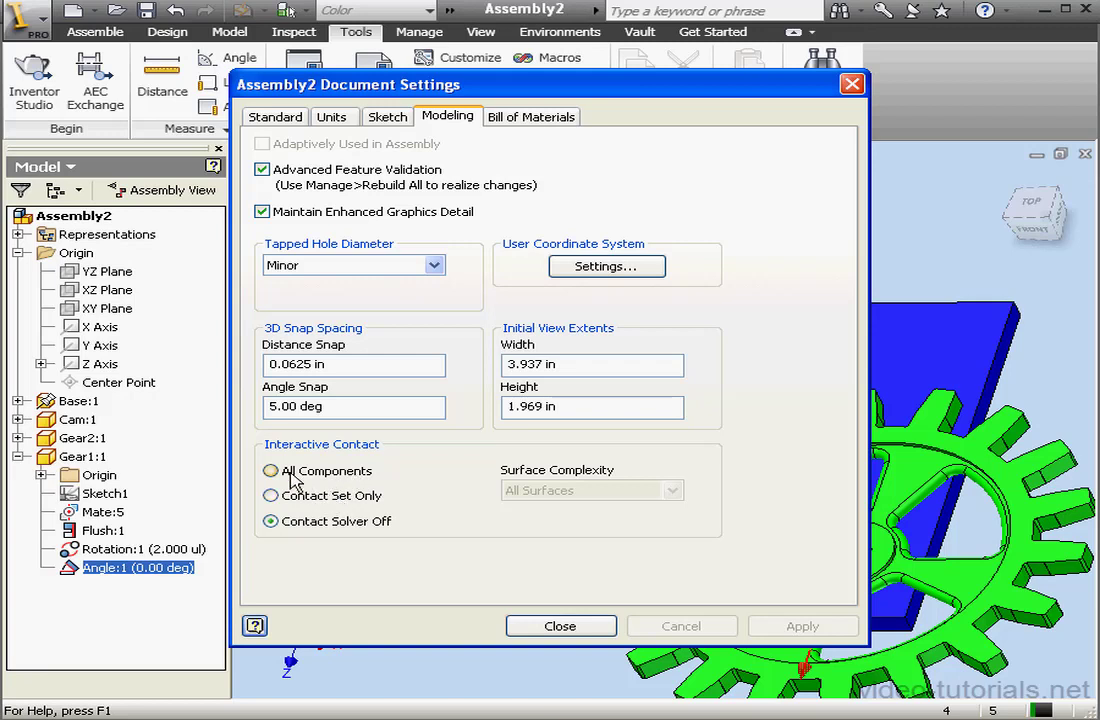
left_click(290, 472)
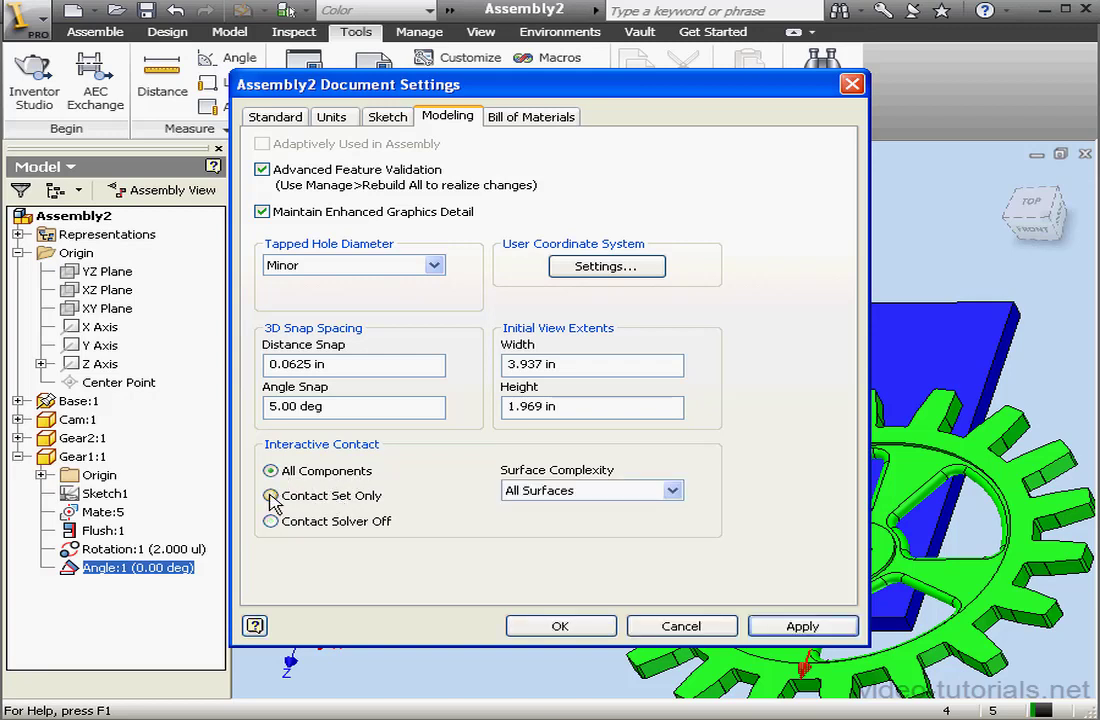
left_click(271, 497)
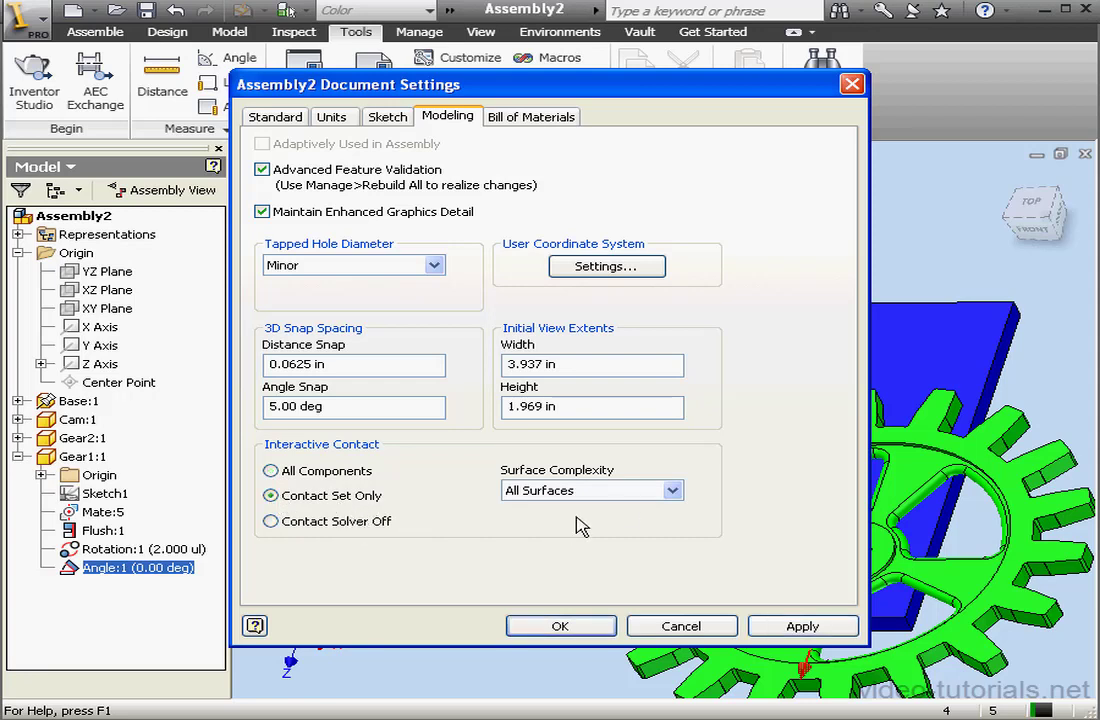
left_click(672, 490)
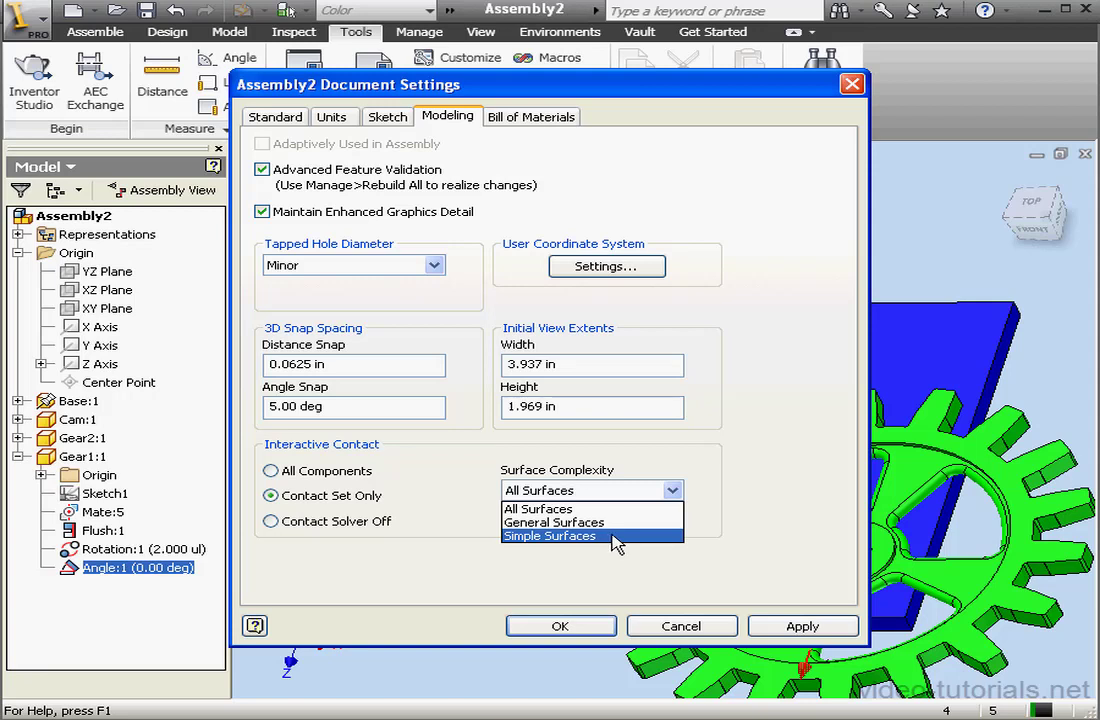
left_click(614, 538)
left_click(272, 470)
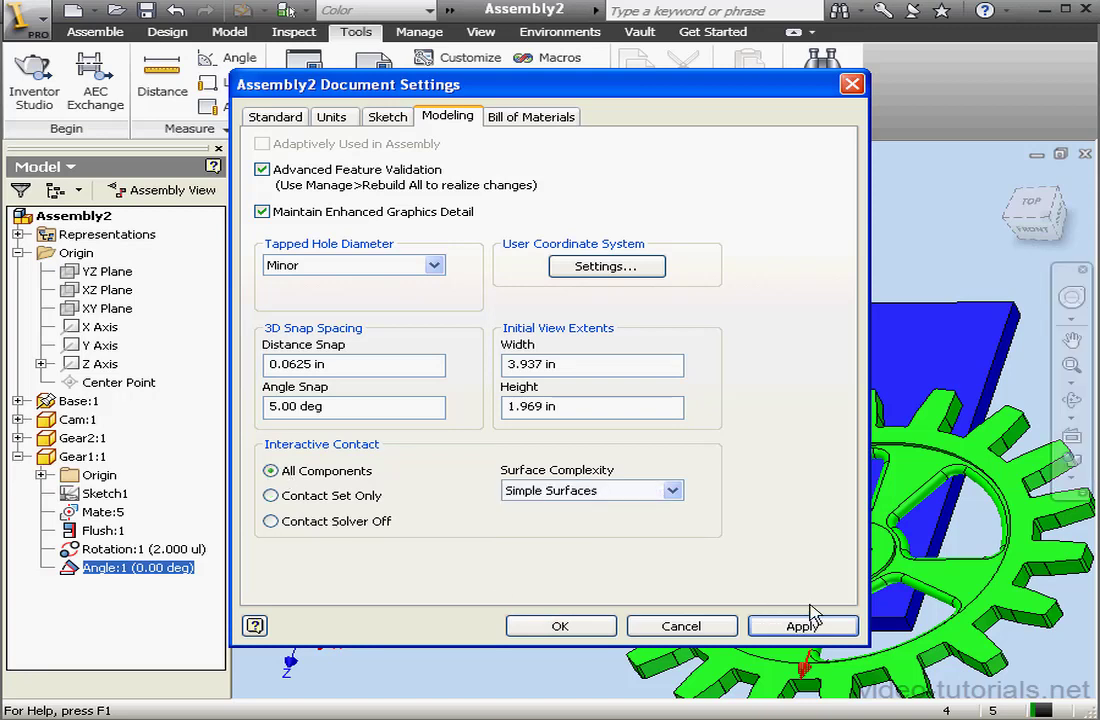
left_click(800, 625)
Retry driving Angle:1, dismiss the cannot-solve error, and cancel the drive
left_click(601, 632)
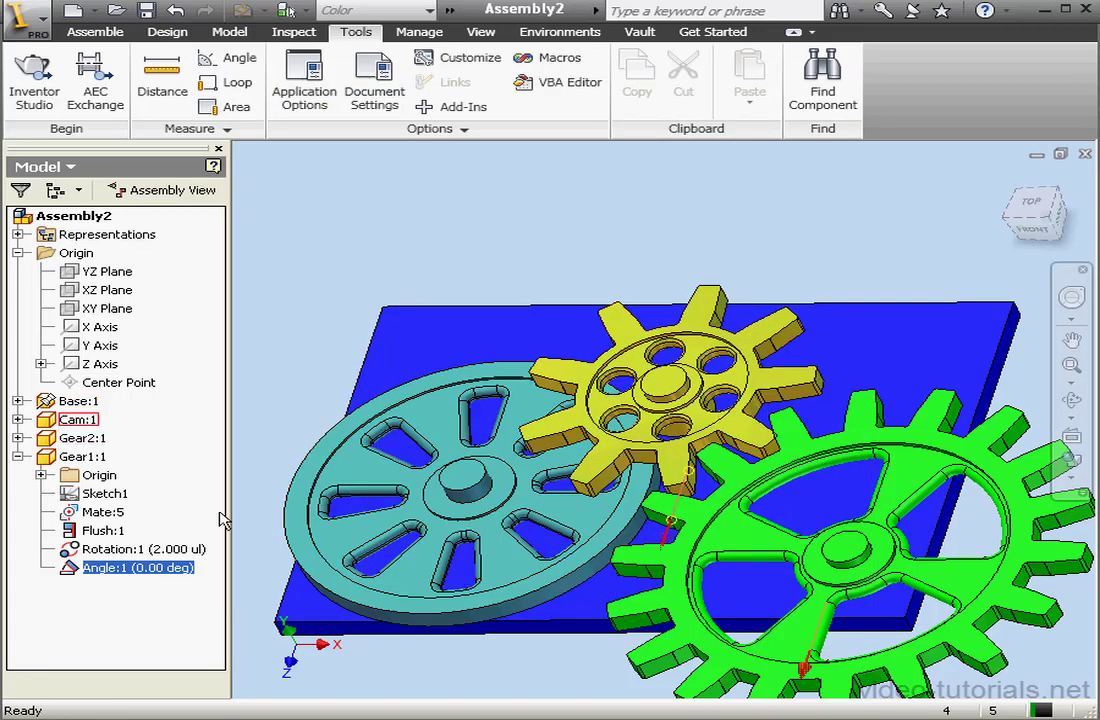
right_click(164, 569)
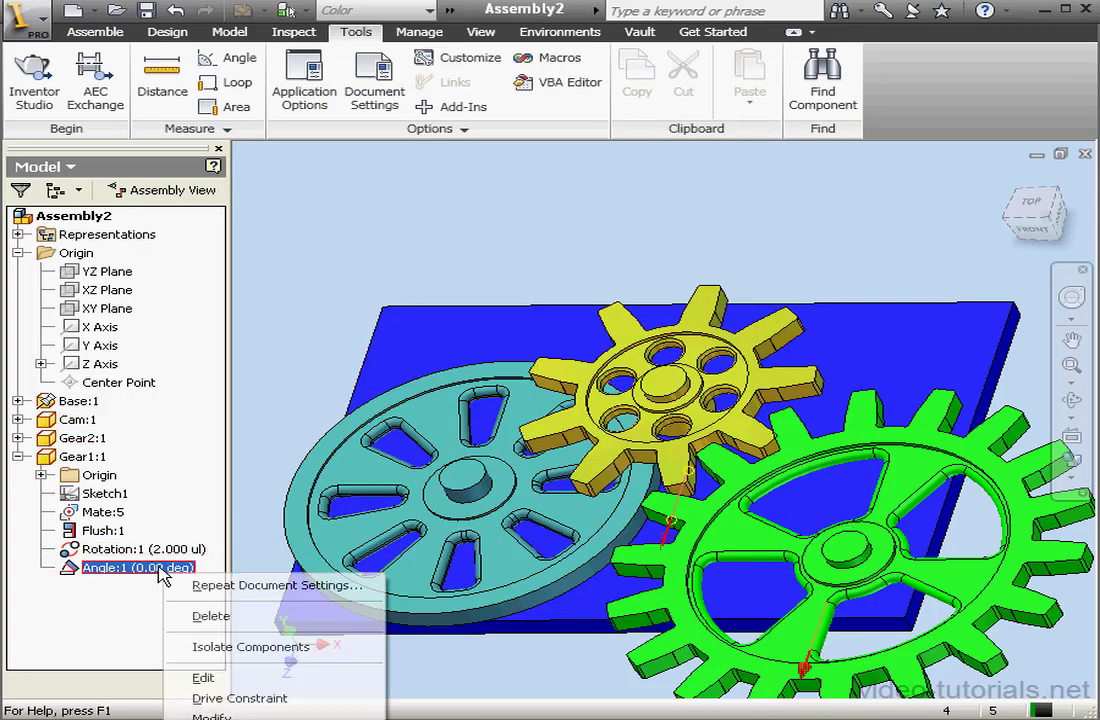
left_click(218, 700)
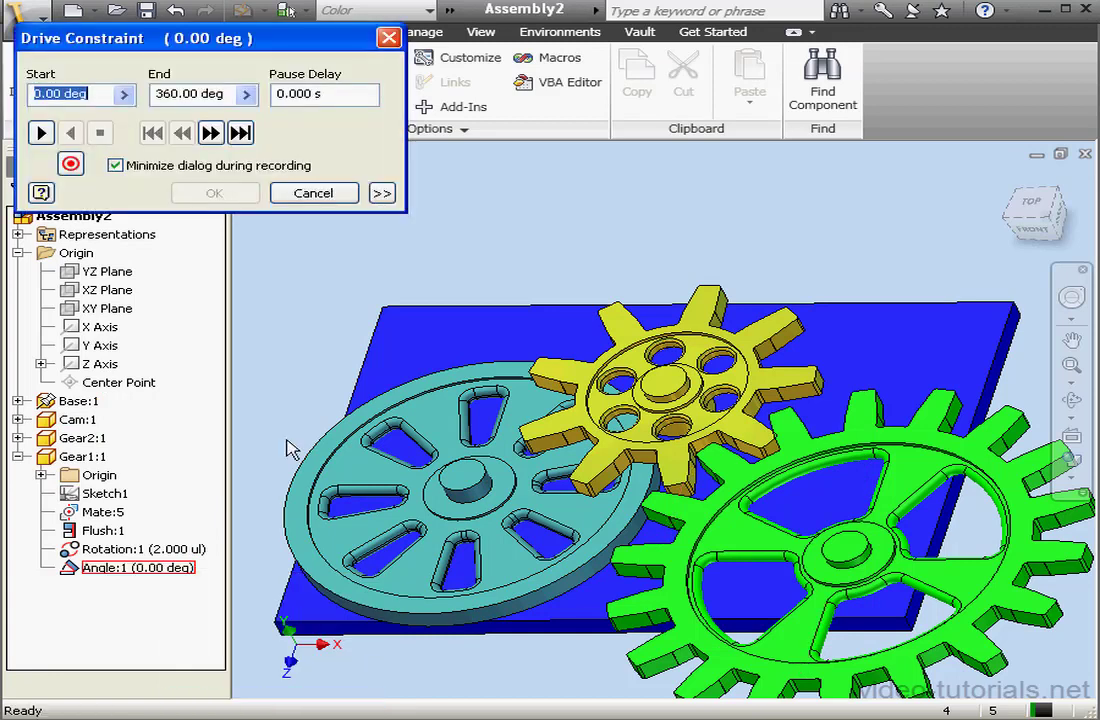
left_click(41, 133)
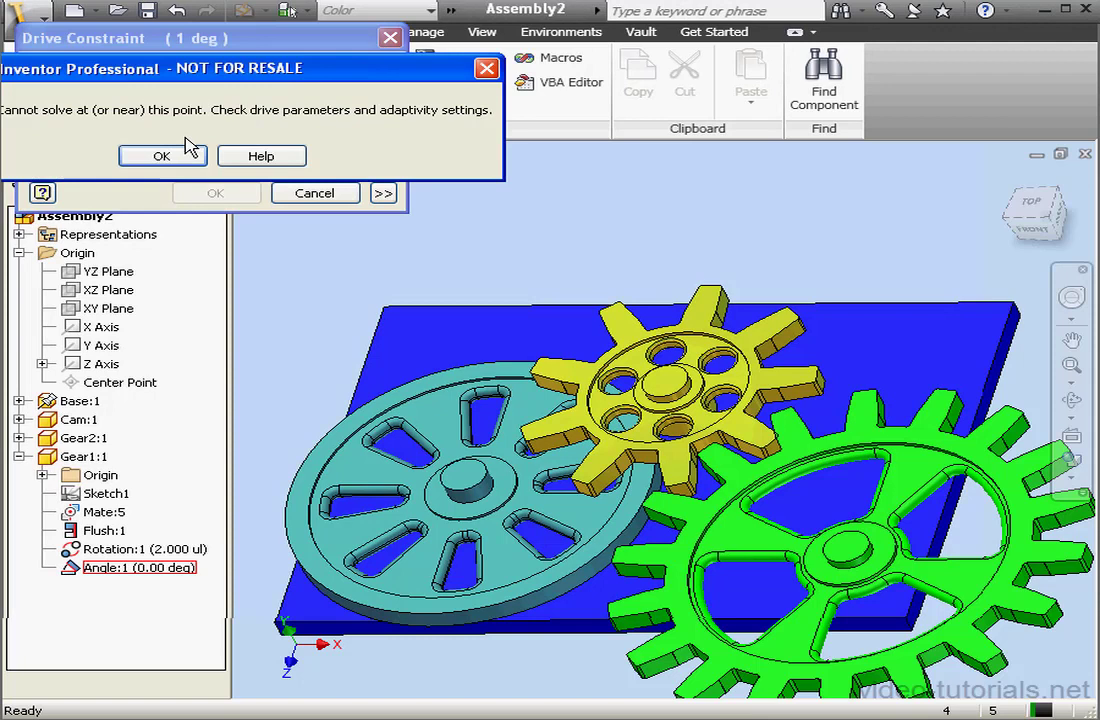
left_click(186, 152)
left_click(333, 193)
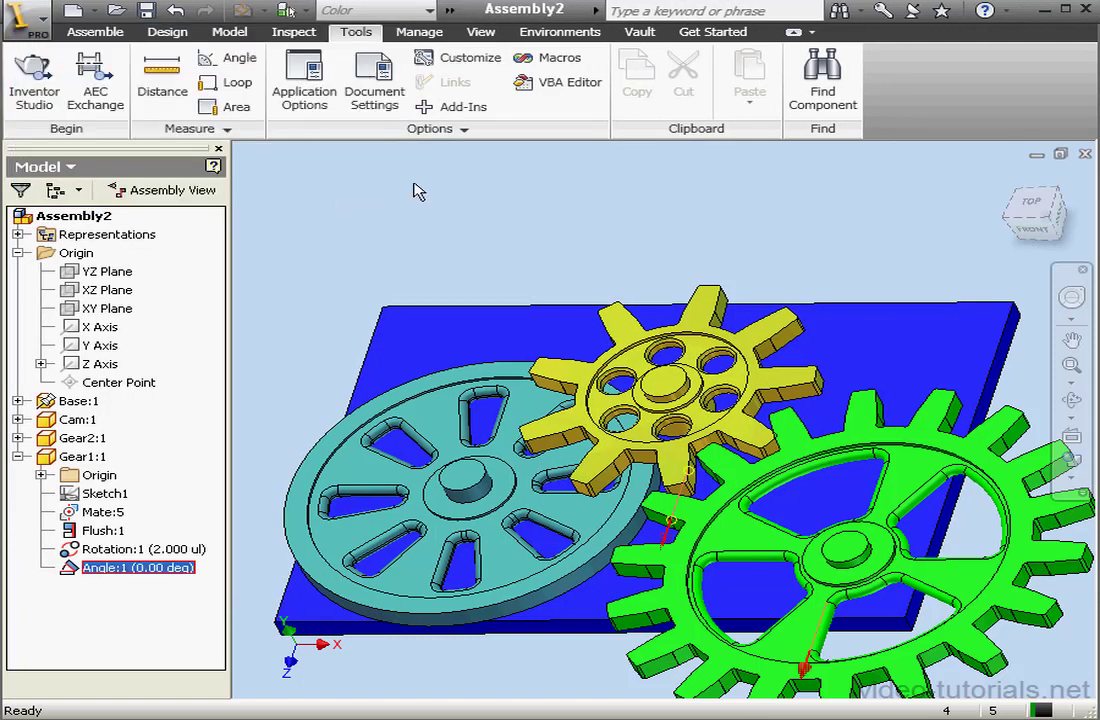
Set interactive contact to Contact Solver Off in Document Settings > Modeling
left_click(388, 97)
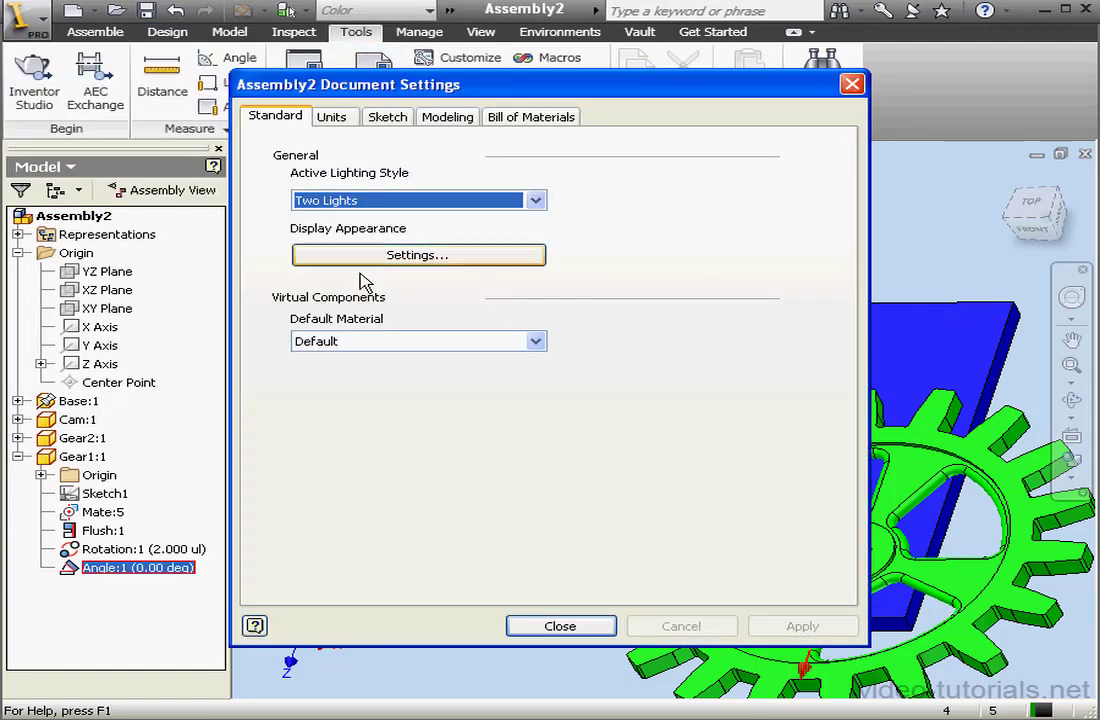
left_click(447, 117)
left_click(270, 521)
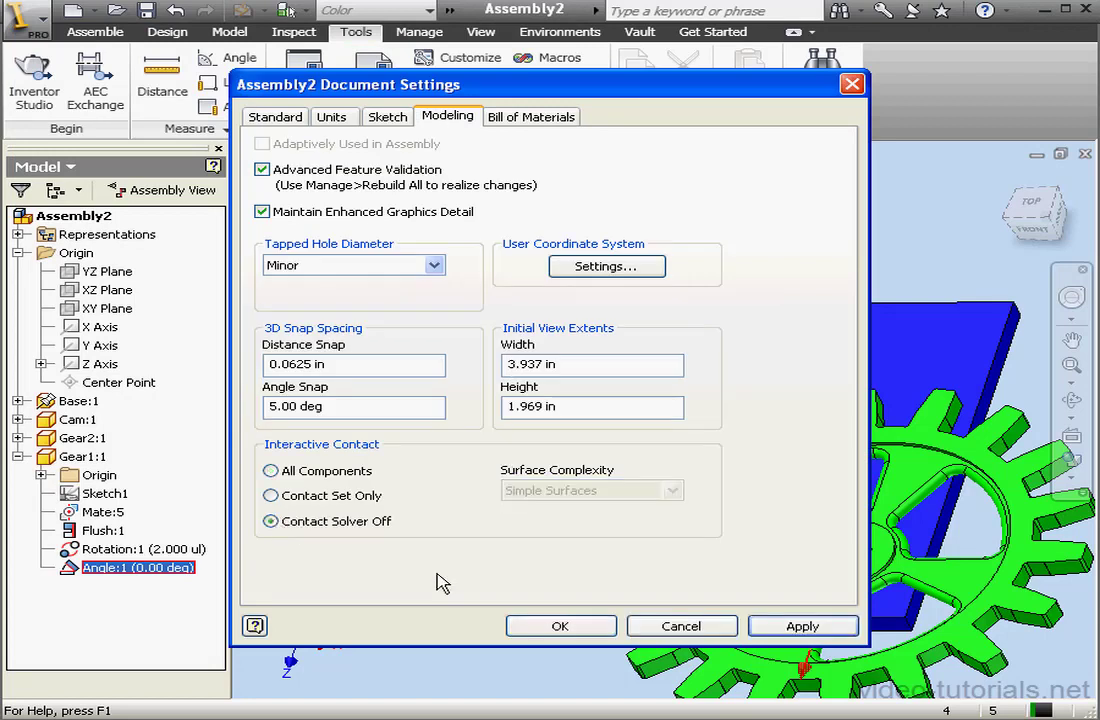
left_click(792, 626)
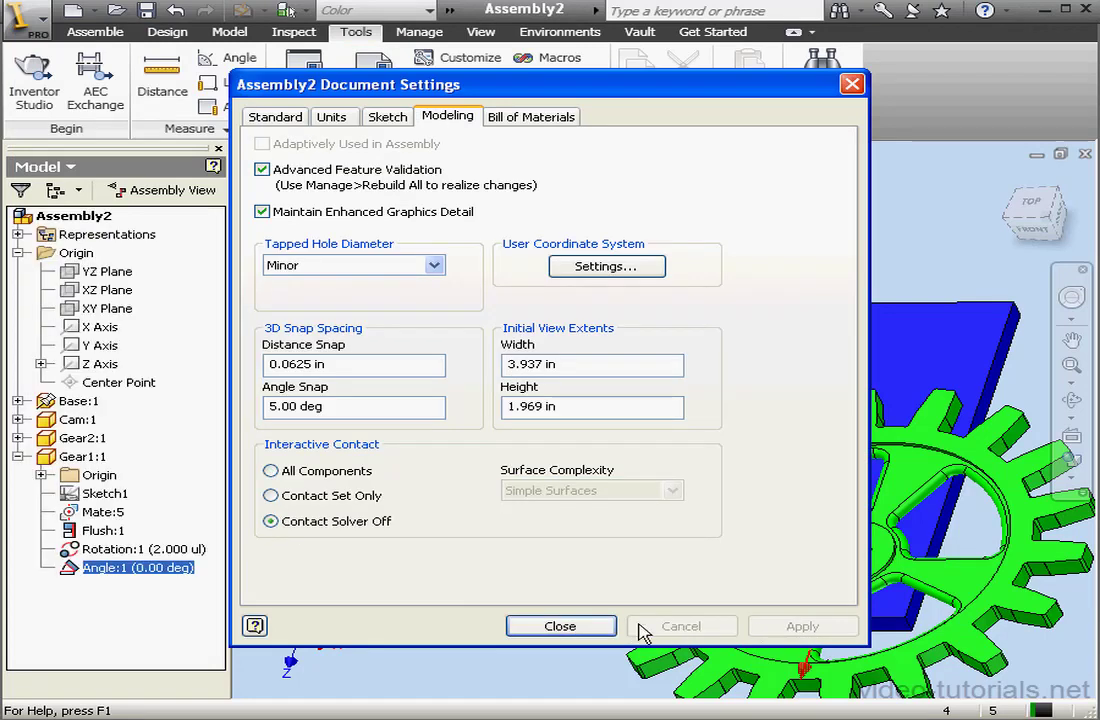
left_click(607, 628)
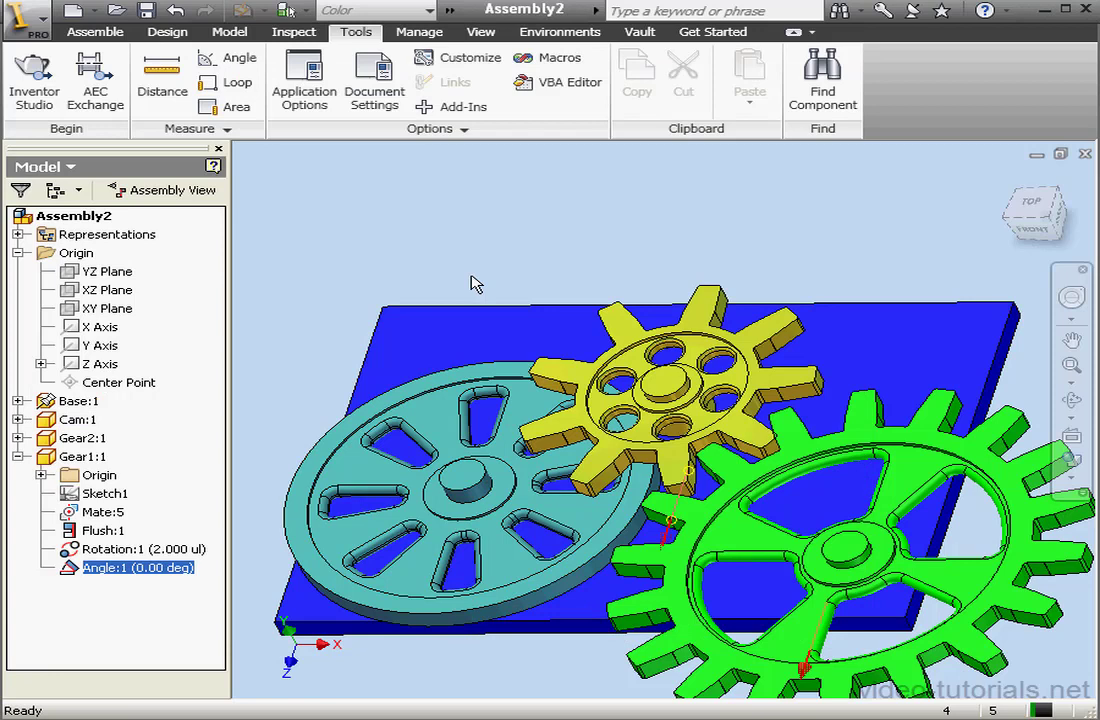